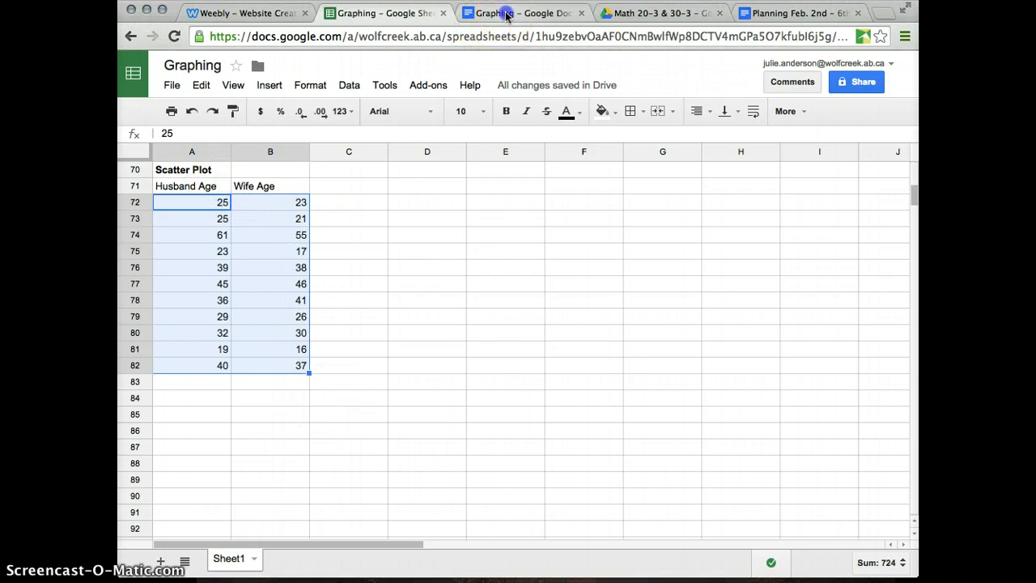
Review the scatter plot data set and graphing rules in the Graphing document, returning to the Graphing spreadsheet
{"action": "left_click", "coordinate": [484, 16]}
{"action": "scroll", "coordinate": [468, 275], "scroll_direction": "down", "scroll_amount": 20}
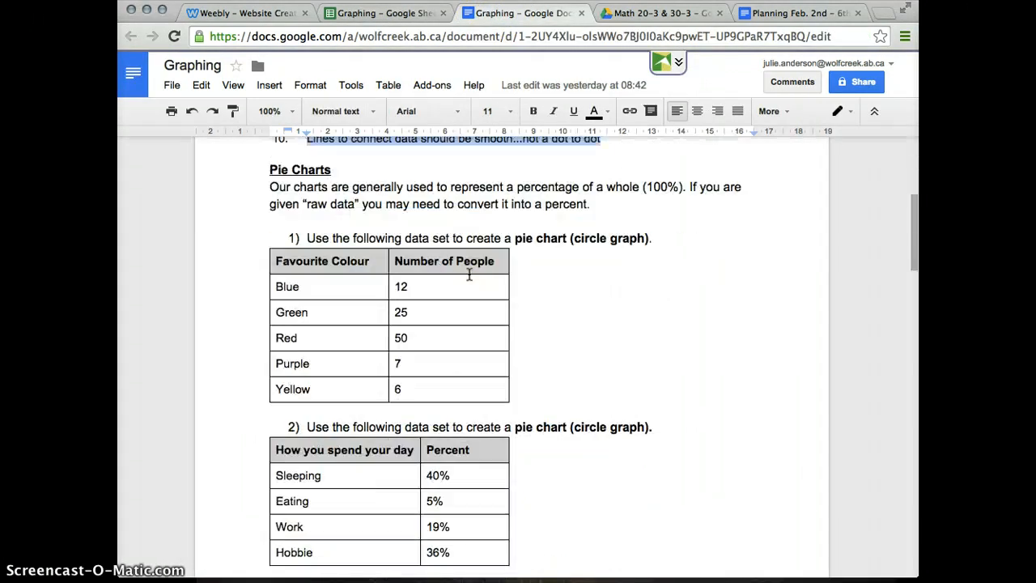
{"action": "scroll", "coordinate": [468, 274], "scroll_direction": "down", "scroll_amount": 5}
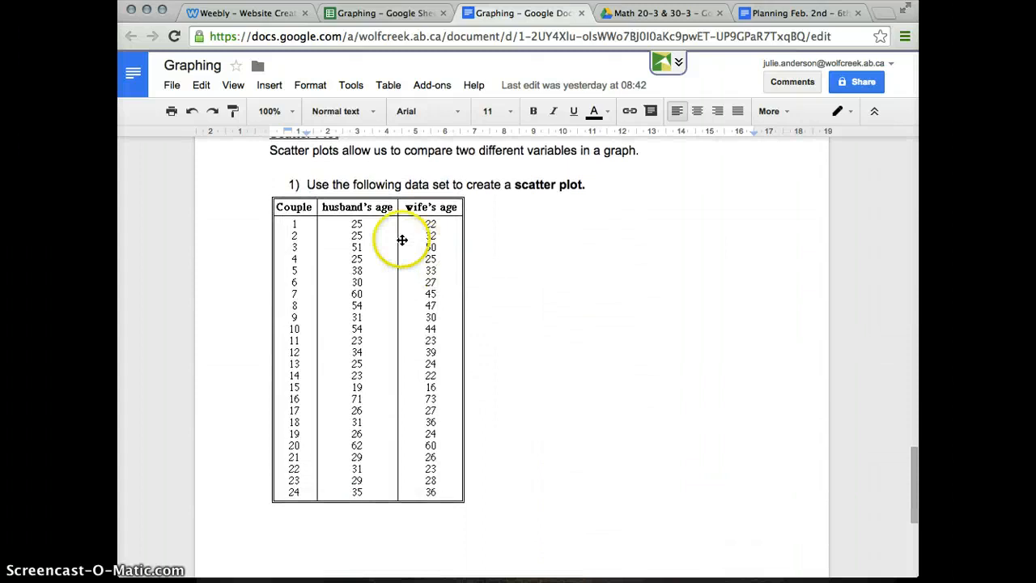
{"action": "scroll", "coordinate": [399, 237], "scroll_direction": "up", "scroll_amount": 20}
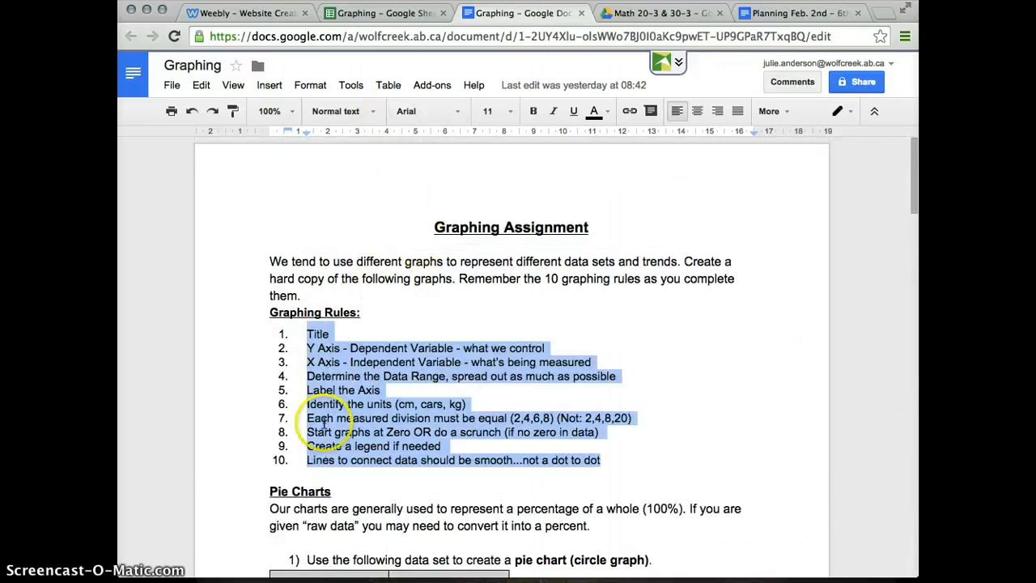
{"action": "left_click", "coordinate": [366, 12]}
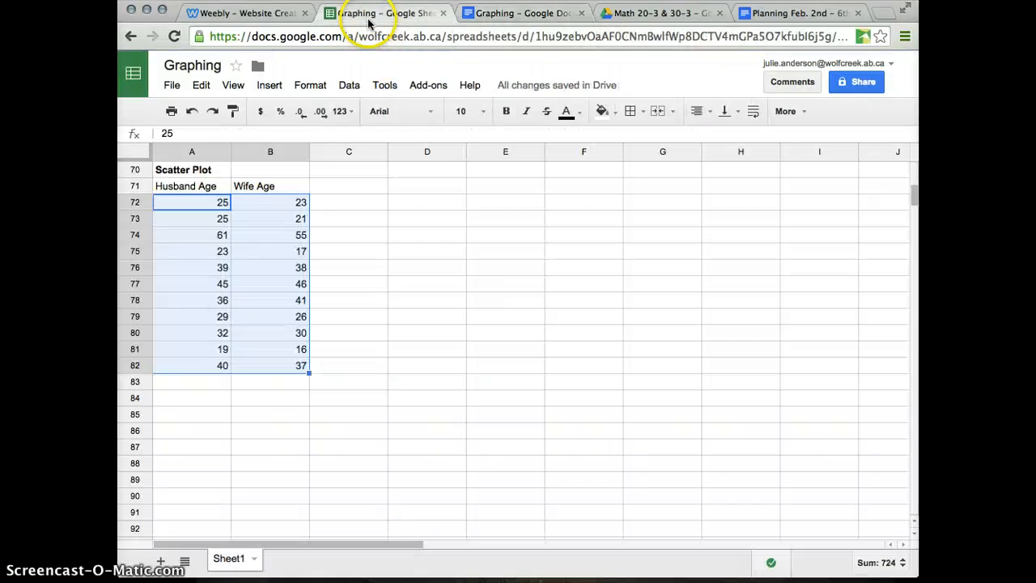
Enter the labels "X axis" in A84 and "Y axis" in B84, below the husband and wife age columns
{"action": "left_click", "coordinate": [195, 385]}
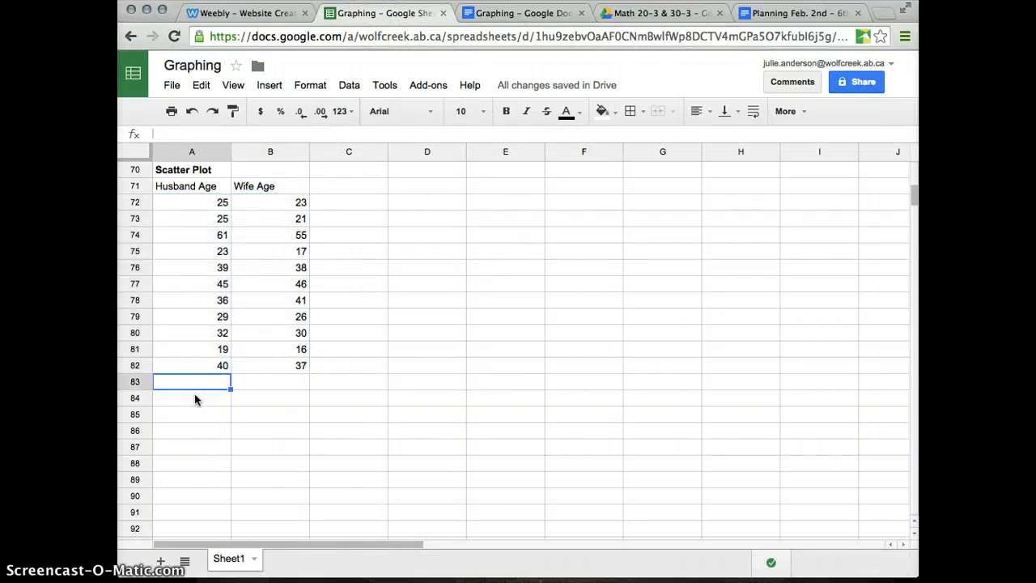
{"action": "left_click", "coordinate": [195, 399]}
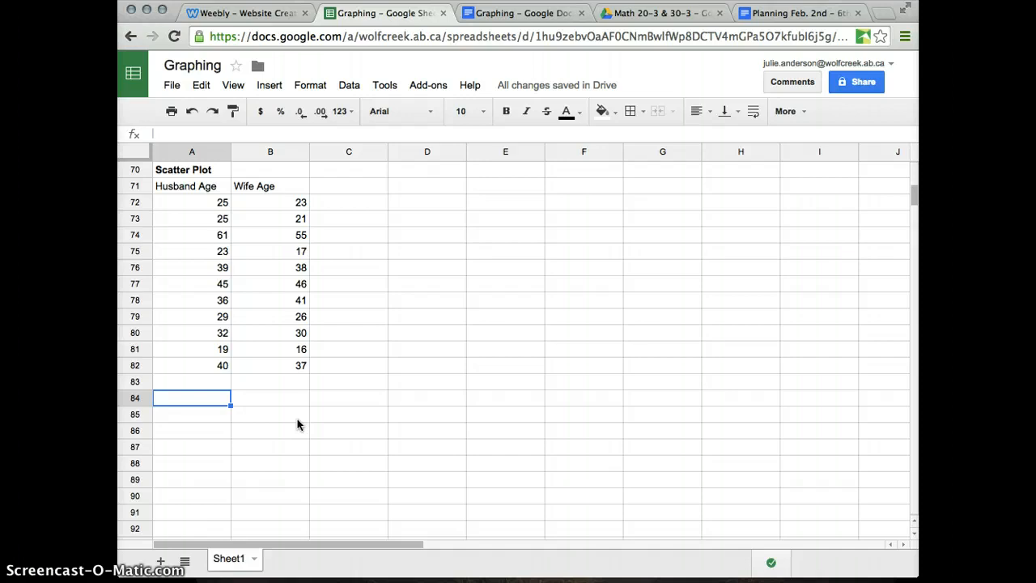
{"action": "type", "text": "X"}
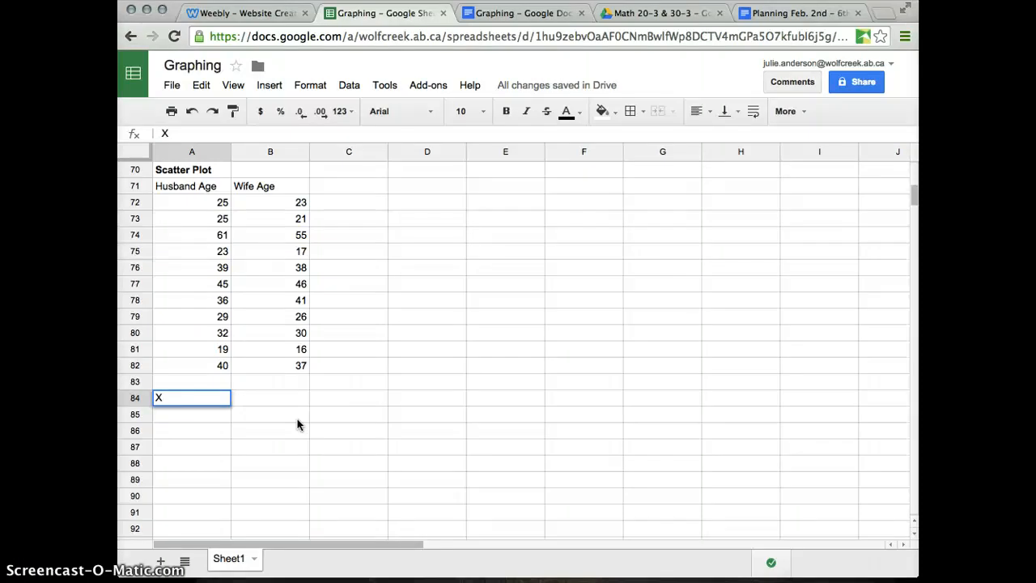
{"action": "type", "text": " axis"}
{"action": "key", "text": "Tab"}
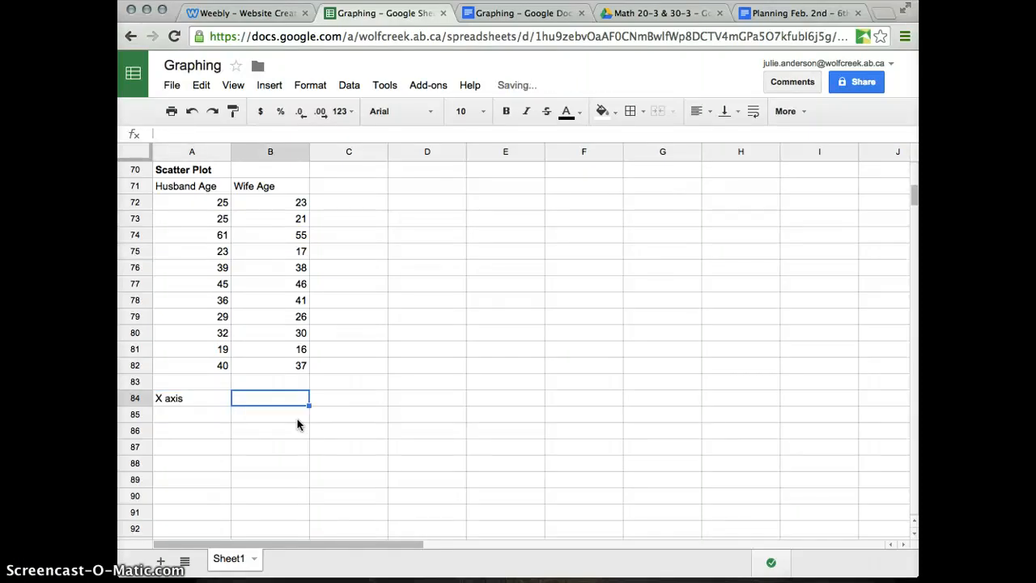
{"action": "type", "text": "Y axis"}
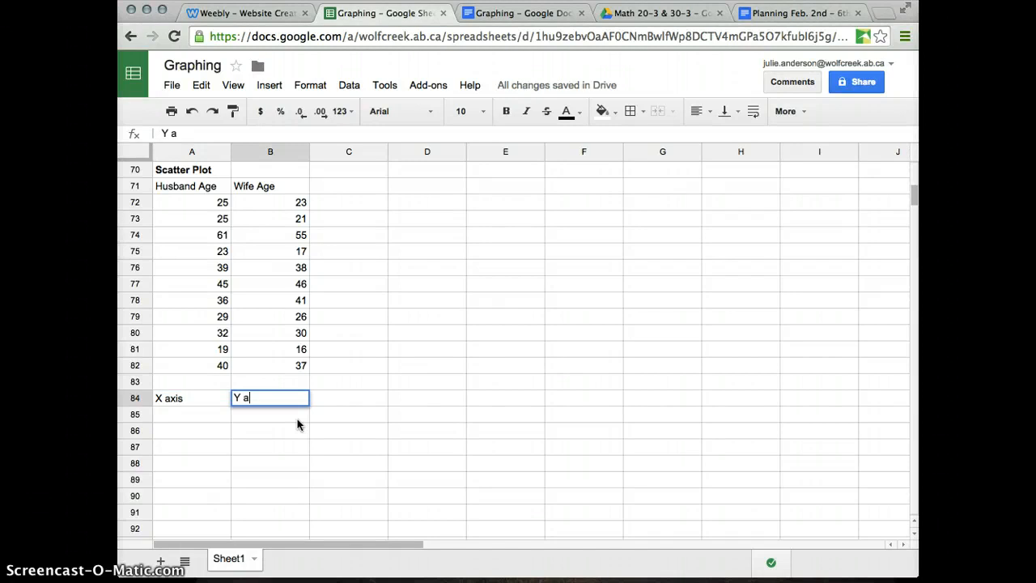
{"action": "key", "text": "Return"}
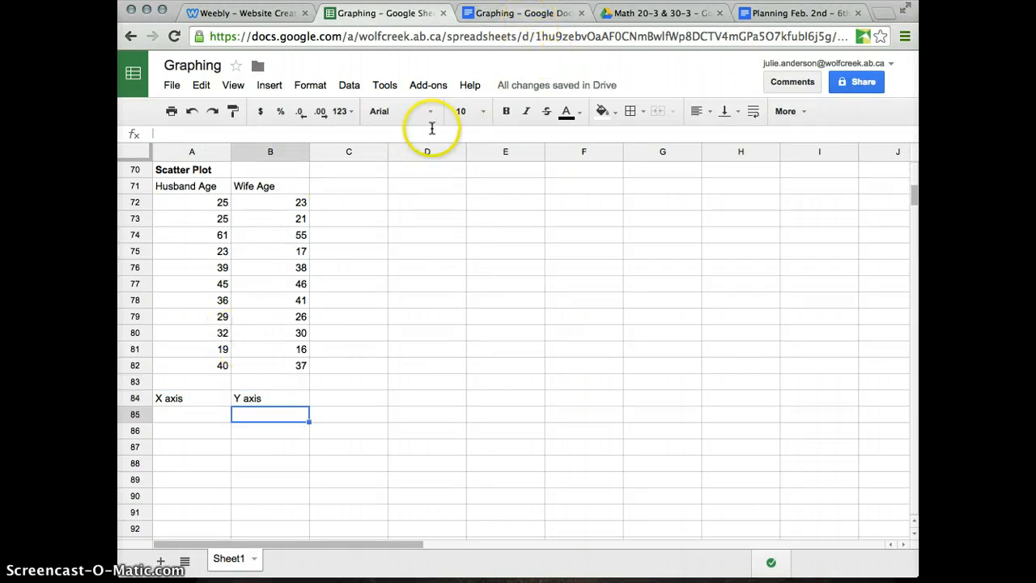
View the new-file options in the Math 20-3 & 30-3 folder in Google Drive and return to the Graphing spreadsheet
{"action": "left_click_drag", "start_coordinate": [211, 206], "coordinate": [276, 366]}
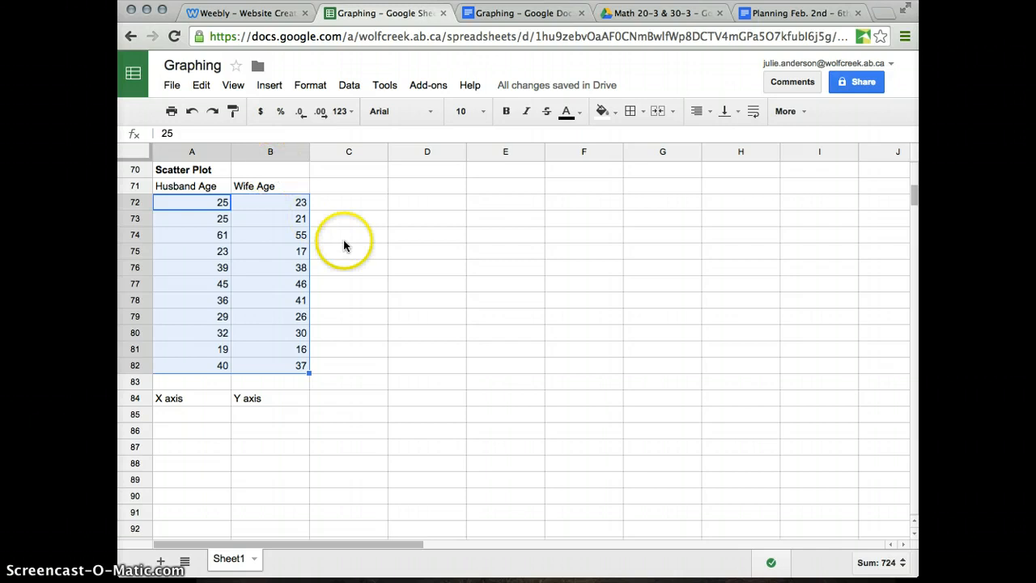
{"action": "left_click", "coordinate": [651, 15]}
{"action": "left_click", "coordinate": [199, 173]}
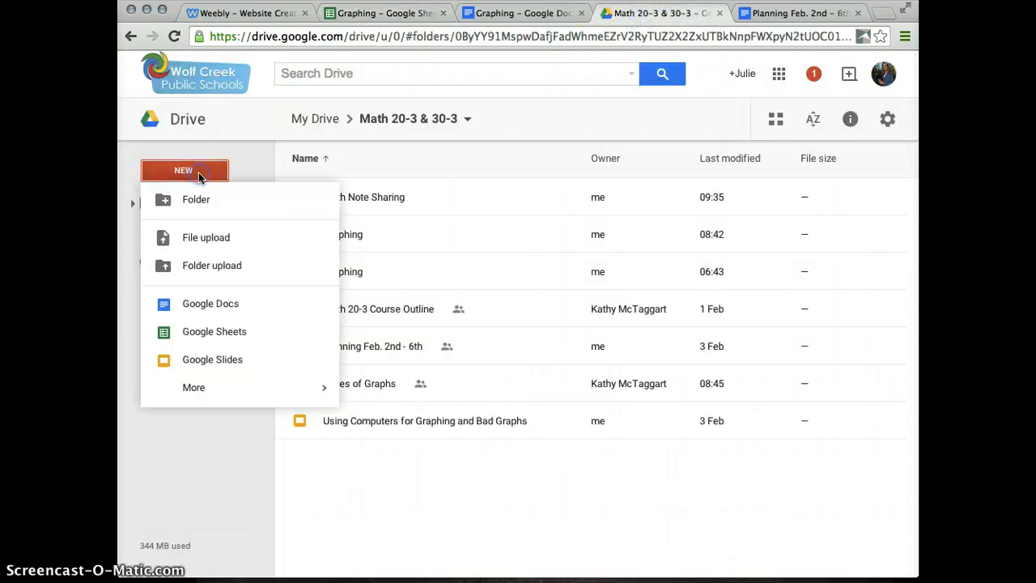
{"action": "left_click", "coordinate": [377, 14]}
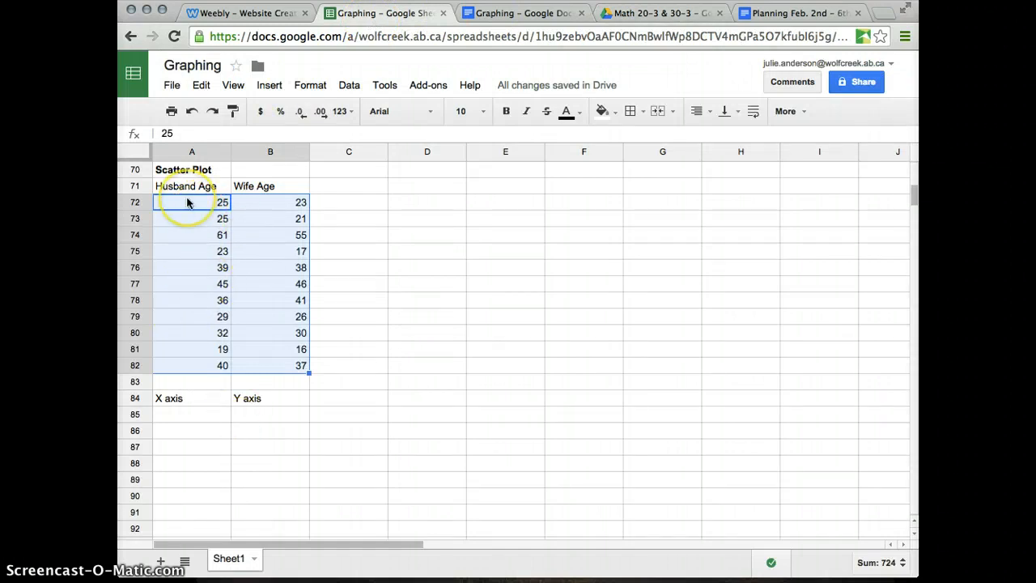
{"action": "left_click", "coordinate": [326, 396]}
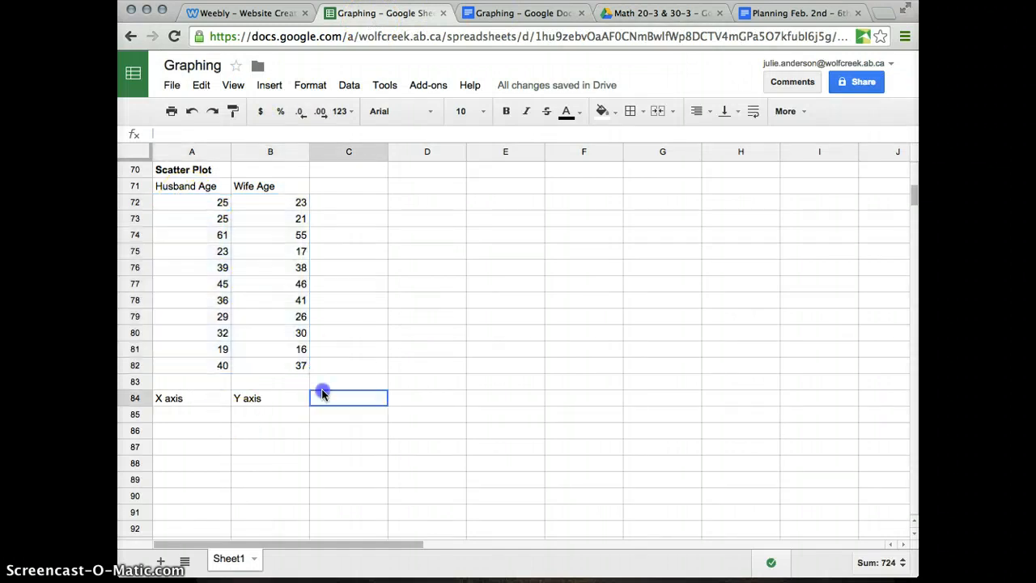
Insert a scatter chart of the age data in A72:B82 and place it beside the data table
{"action": "left_click", "coordinate": [196, 204]}
{"action": "left_click_drag", "start_coordinate": [195, 204], "coordinate": [285, 372]}
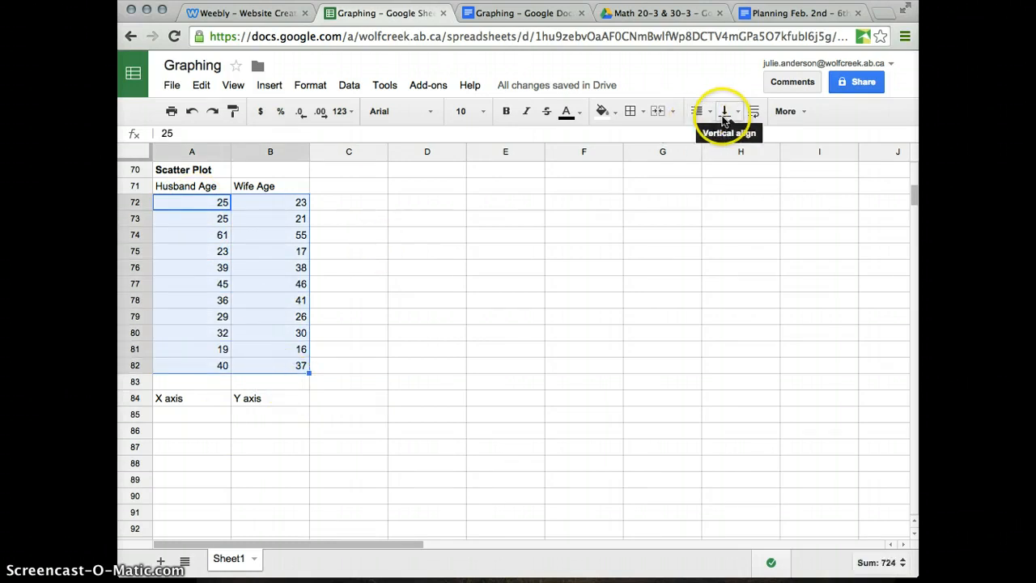
{"action": "left_click", "coordinate": [786, 111]}
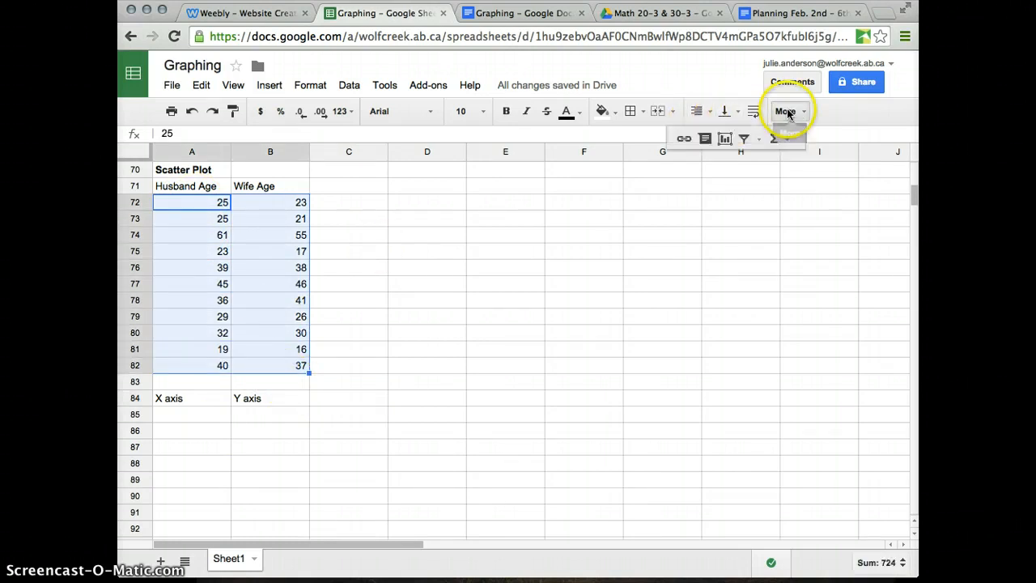
{"action": "left_click", "coordinate": [724, 139]}
{"action": "left_click", "coordinate": [240, 171]}
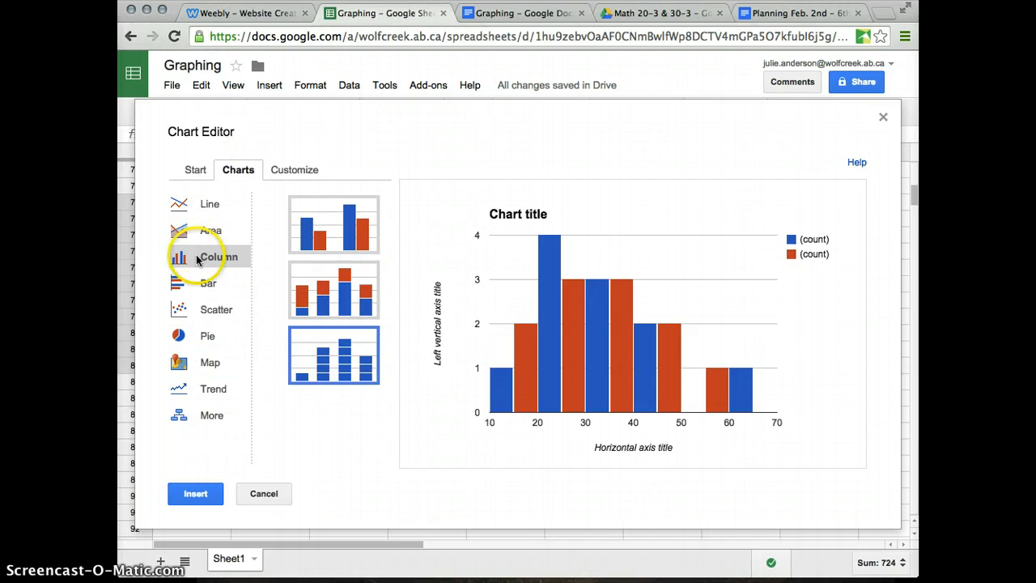
{"action": "left_click", "coordinate": [204, 308]}
{"action": "left_click", "coordinate": [327, 235]}
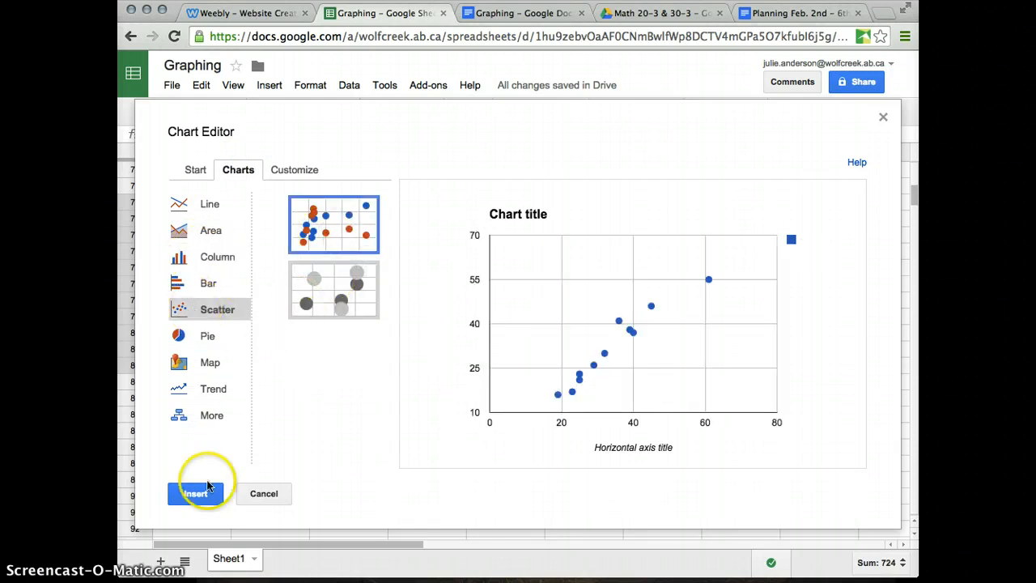
{"action": "left_click", "coordinate": [200, 491]}
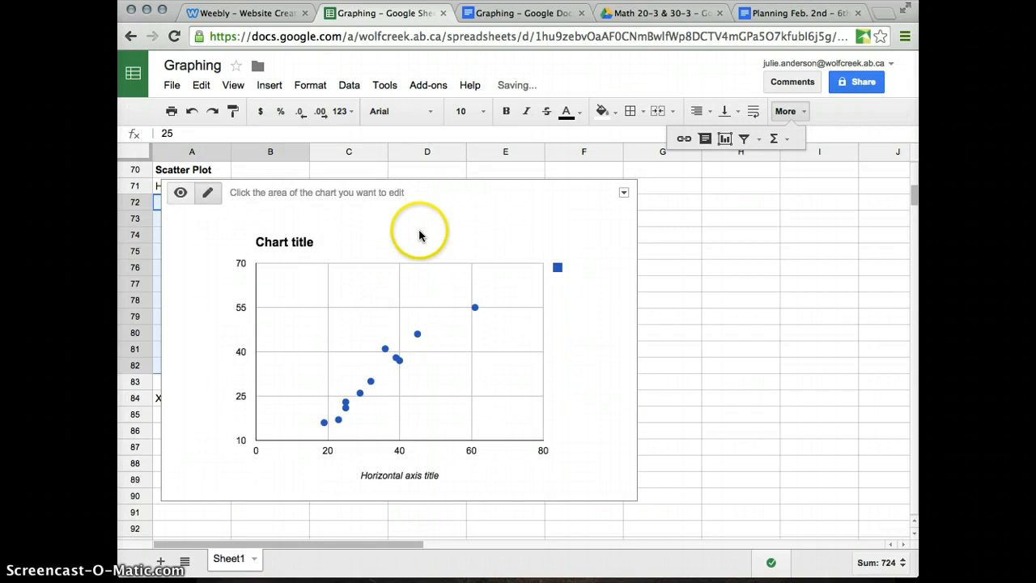
{"action": "left_click_drag", "start_coordinate": [539, 202], "coordinate": [729, 192]}
Check the list of ten graphing rules in the Graphing document and return to the spreadsheet
{"action": "left_click", "coordinate": [522, 13]}
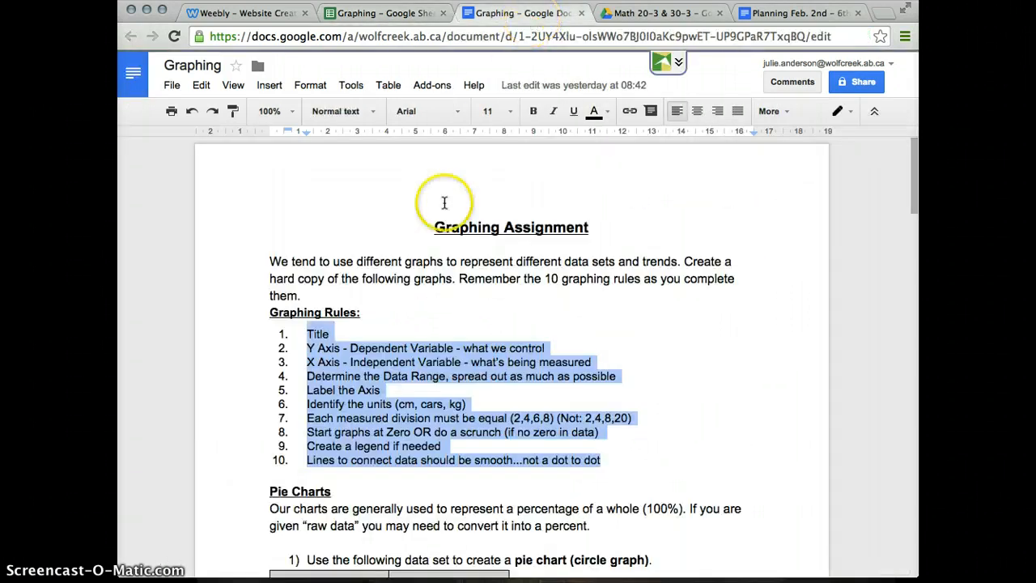
{"action": "scroll", "coordinate": [474, 270], "scroll_direction": "down", "scroll_amount": 2}
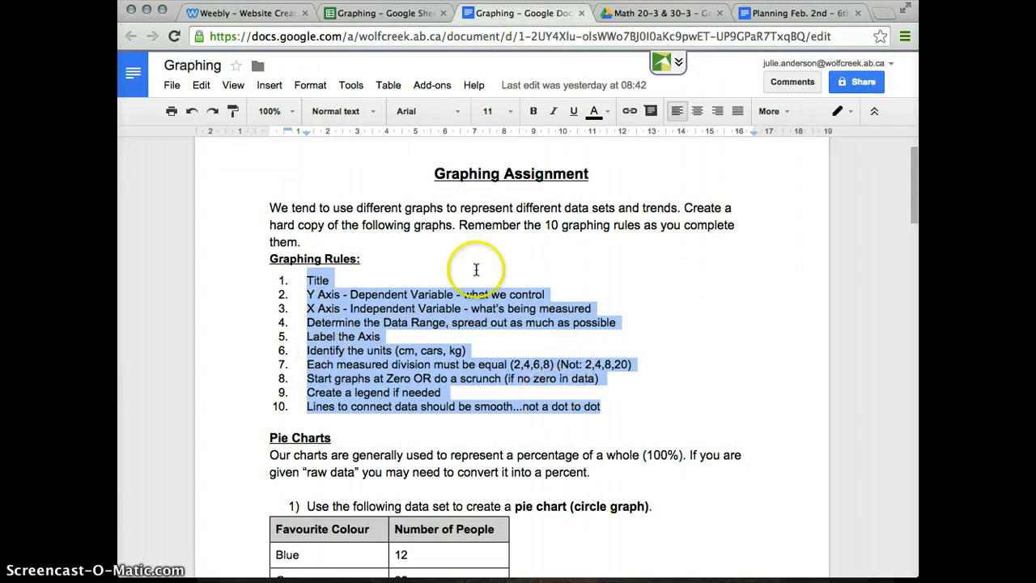
{"action": "left_click", "coordinate": [404, 13]}
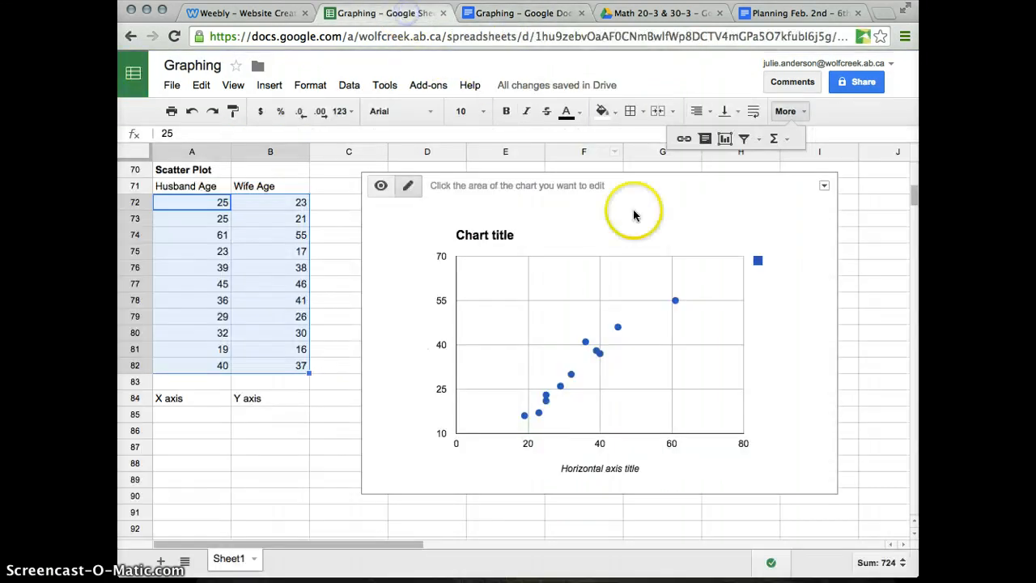
Set the scatter chart's title to "Comparison of Husband and Wife Age" in the advanced chart settings
{"action": "left_click", "coordinate": [825, 187]}
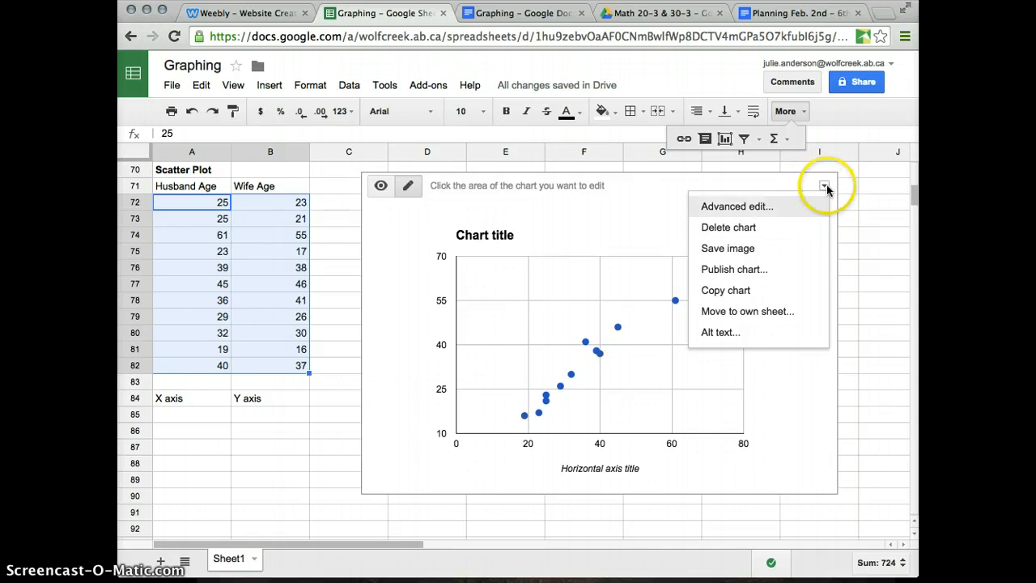
{"action": "left_click", "coordinate": [765, 206]}
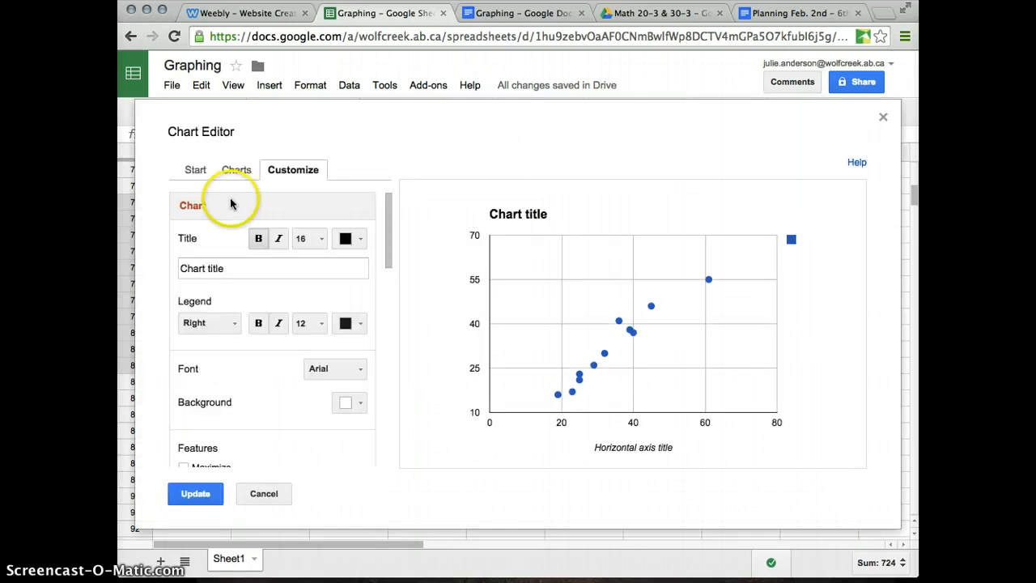
{"action": "double_click", "coordinate": [245, 264]}
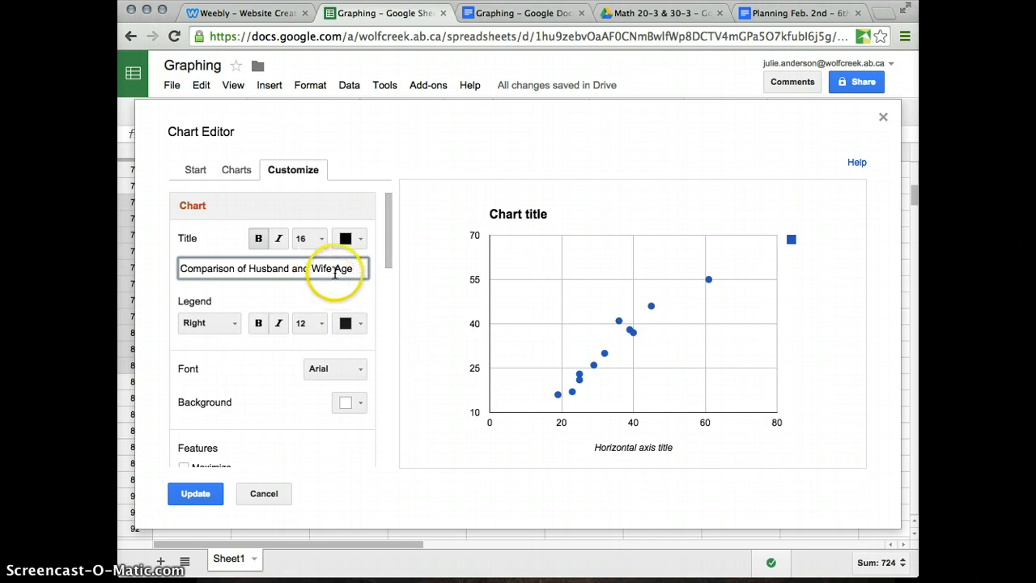
Set the horizontal axis title to "Husband Age (yrs)"
{"action": "scroll", "coordinate": [335, 273], "scroll_direction": "down", "scroll_amount": 1}
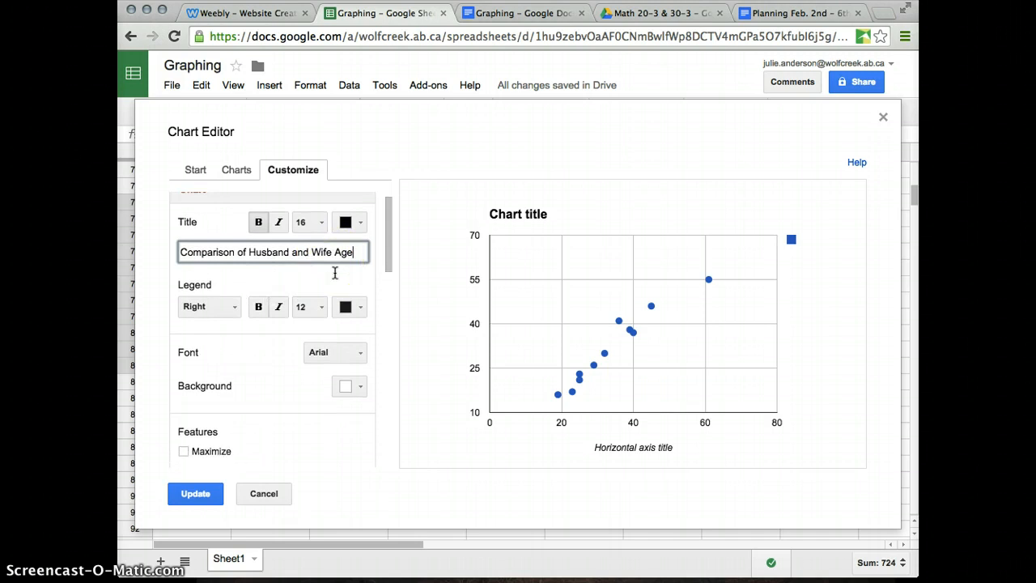
{"action": "scroll", "coordinate": [335, 273], "scroll_direction": "down", "scroll_amount": 3}
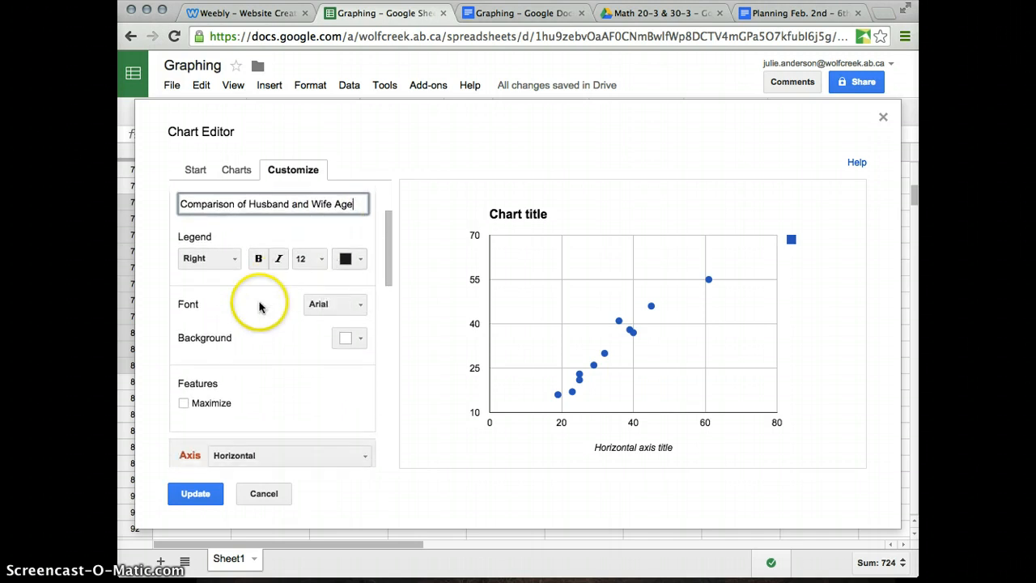
{"action": "scroll", "coordinate": [259, 306], "scroll_direction": "down", "scroll_amount": 5}
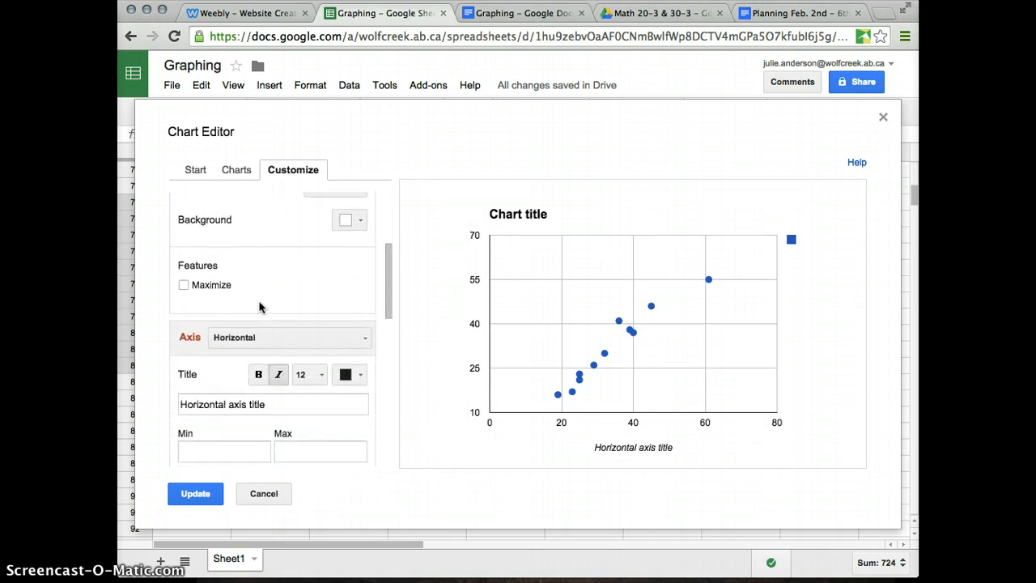
{"action": "scroll", "coordinate": [259, 306], "scroll_direction": "down", "scroll_amount": 5}
{"action": "left_click", "coordinate": [233, 264]}
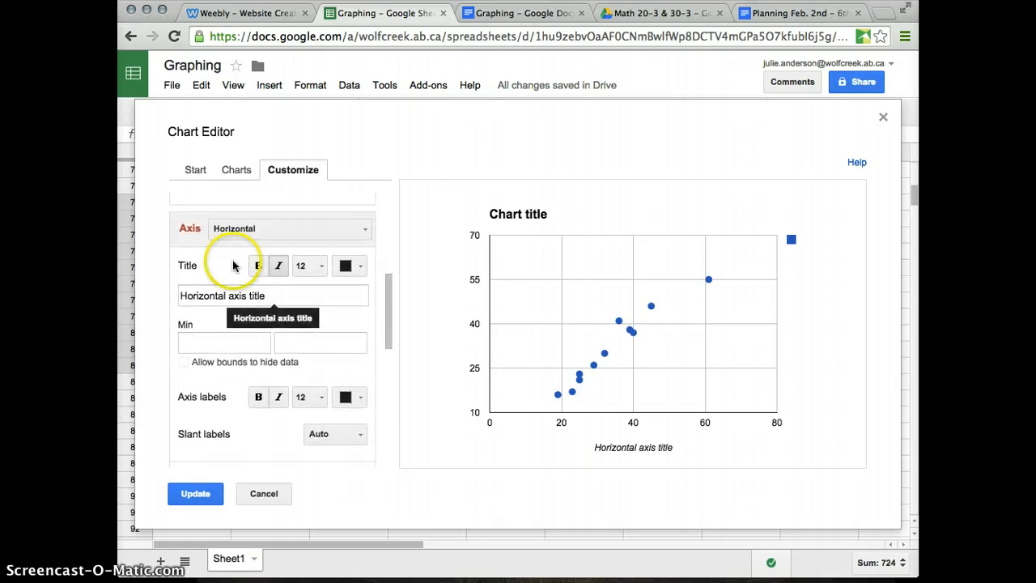
{"action": "left_click", "coordinate": [193, 231]}
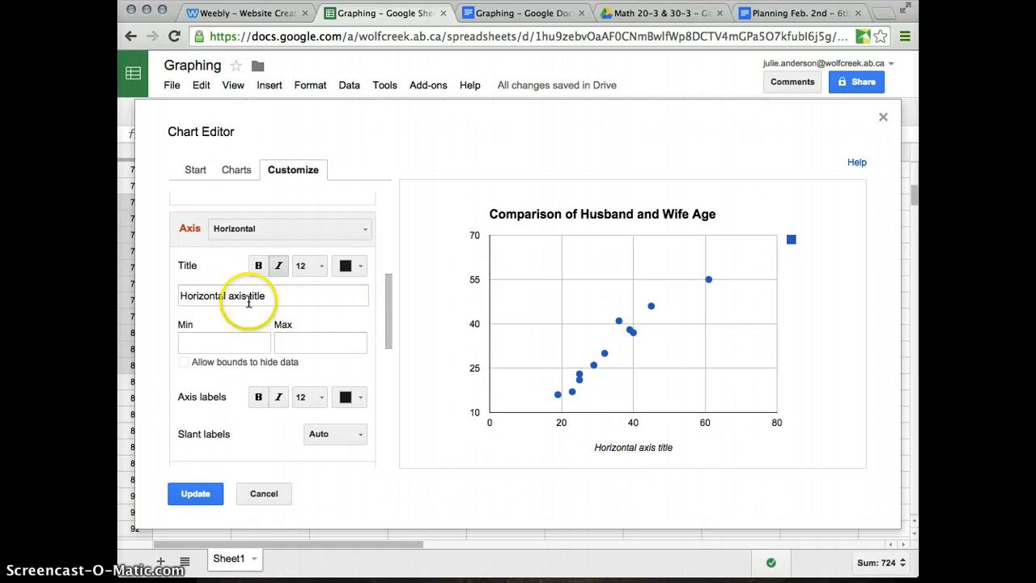
{"action": "left_click", "coordinate": [245, 297]}
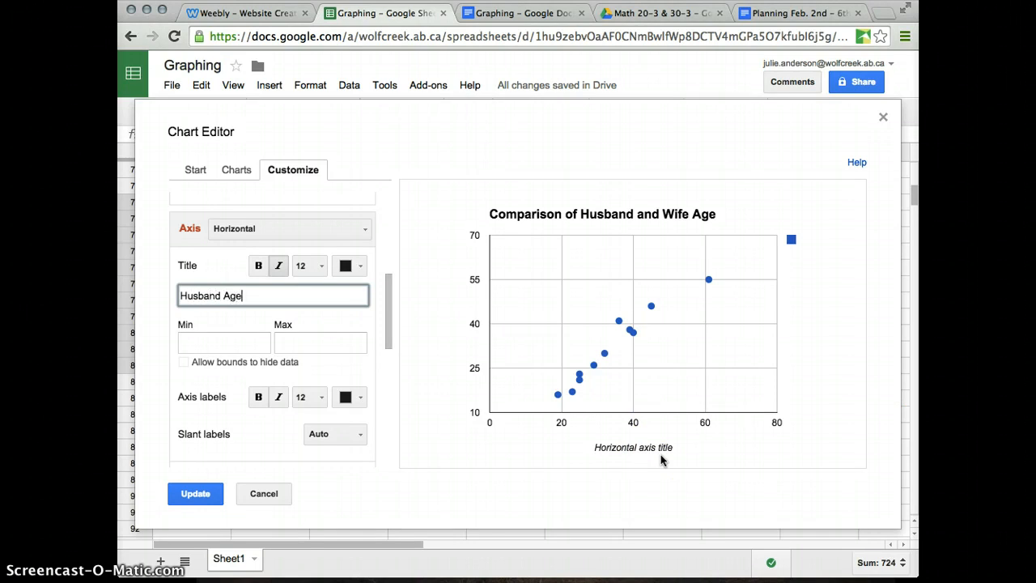
{"action": "left_click", "coordinate": [661, 448]}
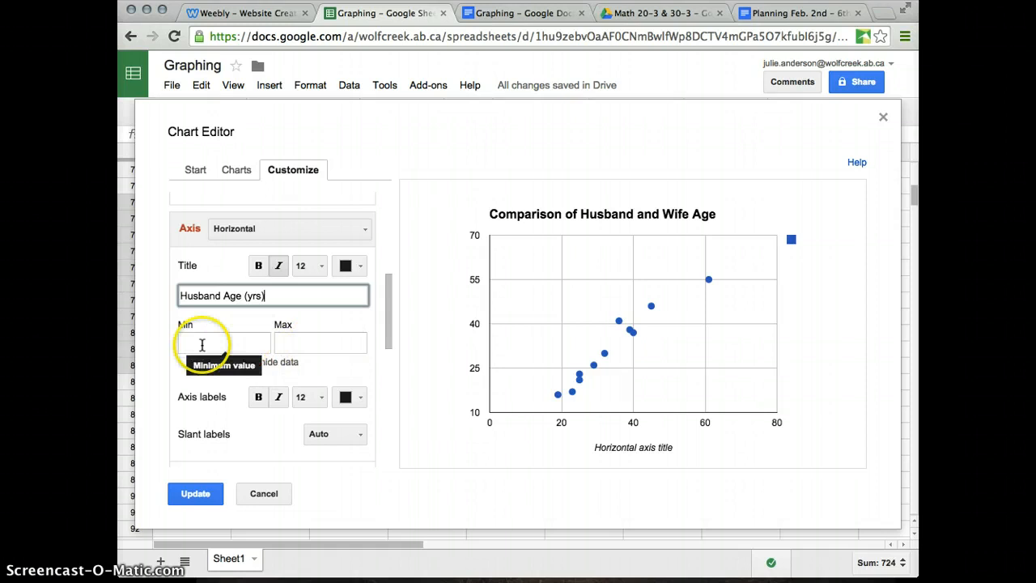
Set the horizontal axis range to a minimum of 10 and a maximum of 70
{"action": "left_click", "coordinate": [255, 338]}
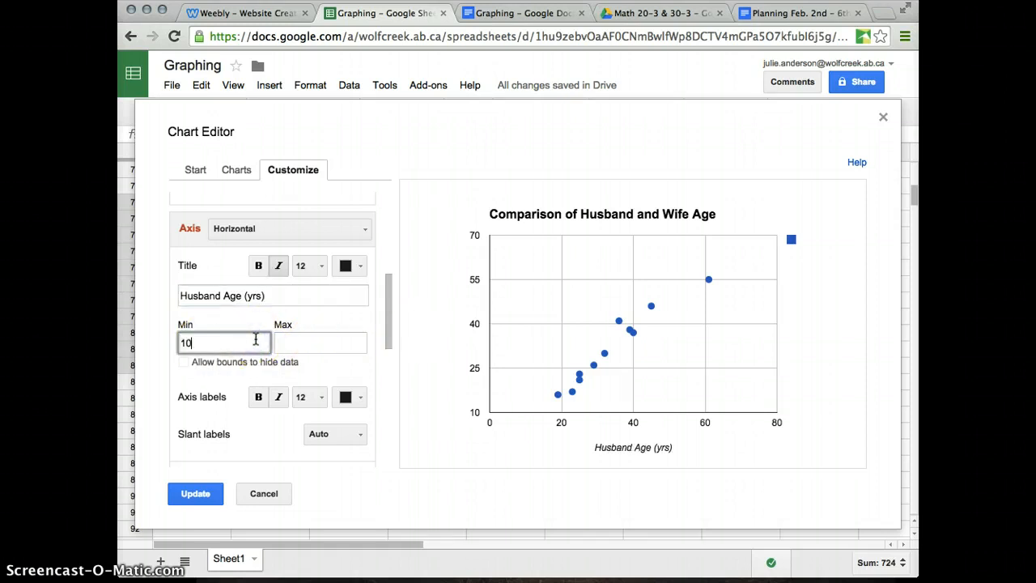
{"action": "type", "text": "10"}
{"action": "left_click", "coordinate": [359, 346]}
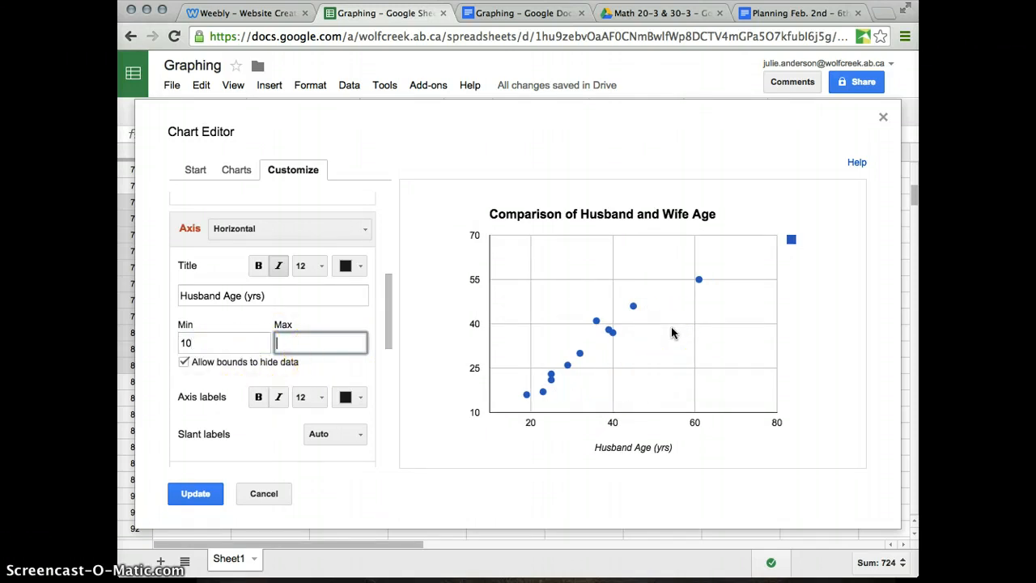
{"action": "left_click", "coordinate": [320, 367]}
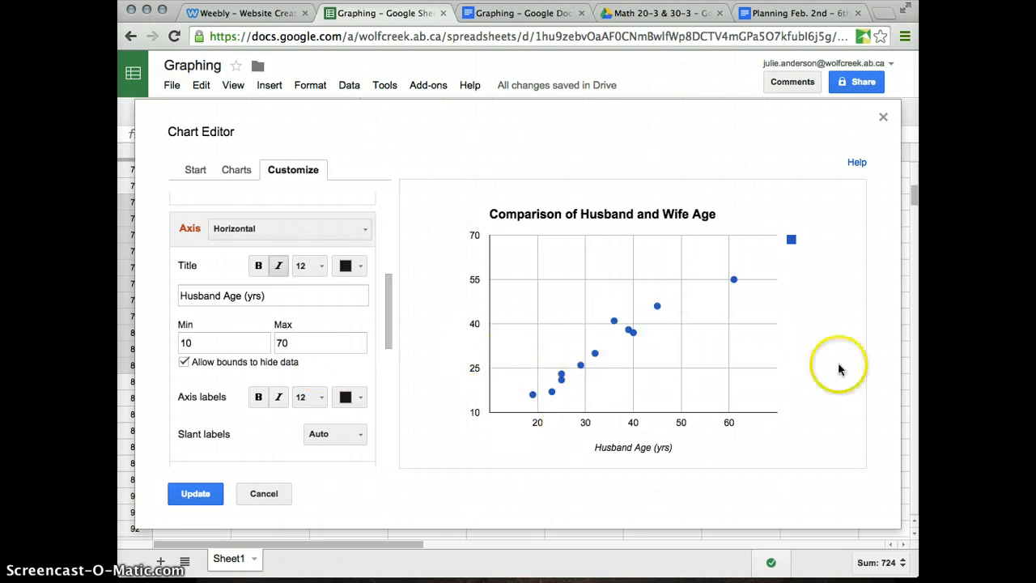
Set the left vertical axis title to "Wife Age (yrs)"
{"action": "scroll", "coordinate": [288, 367], "scroll_direction": "down", "scroll_amount": 1}
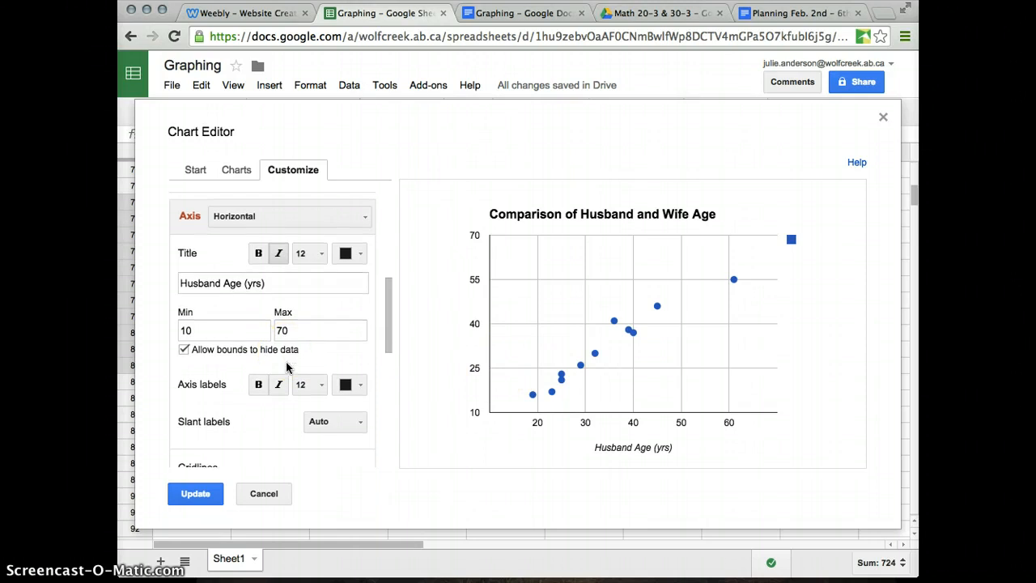
{"action": "scroll", "coordinate": [289, 363], "scroll_direction": "up", "scroll_amount": 1}
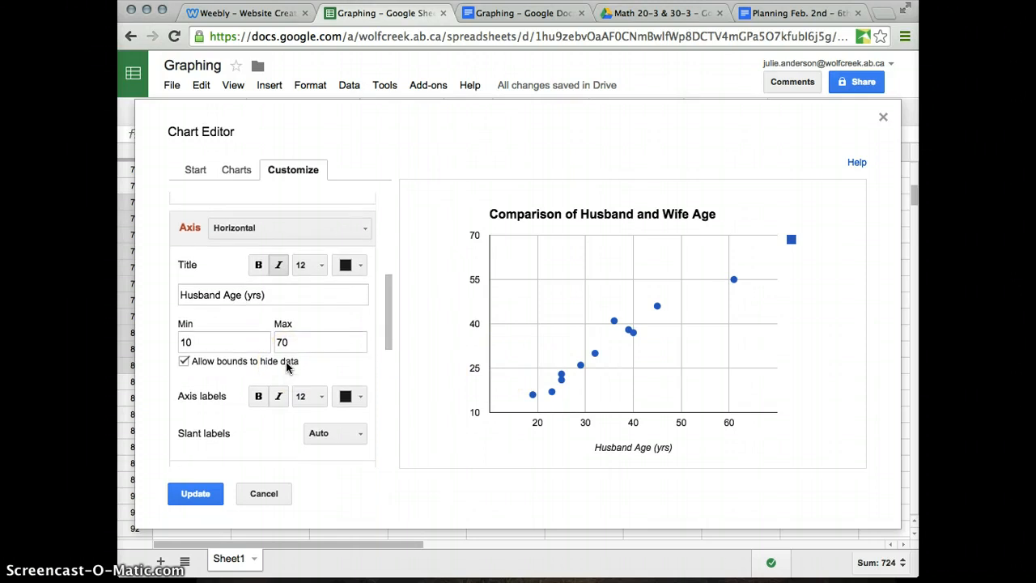
{"action": "left_click", "coordinate": [274, 233]}
{"action": "left_click", "coordinate": [267, 273]}
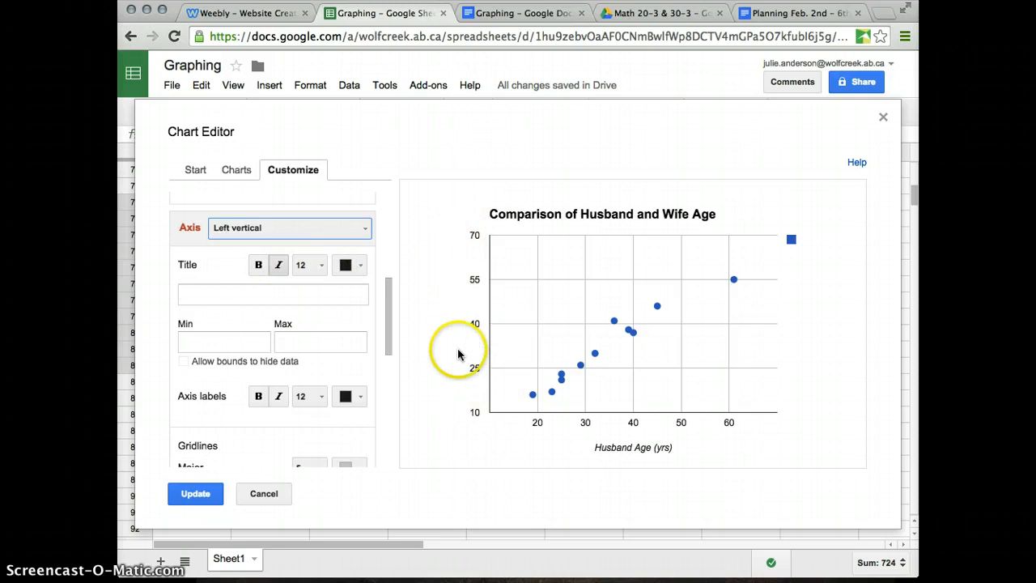
{"action": "left_click", "coordinate": [196, 297]}
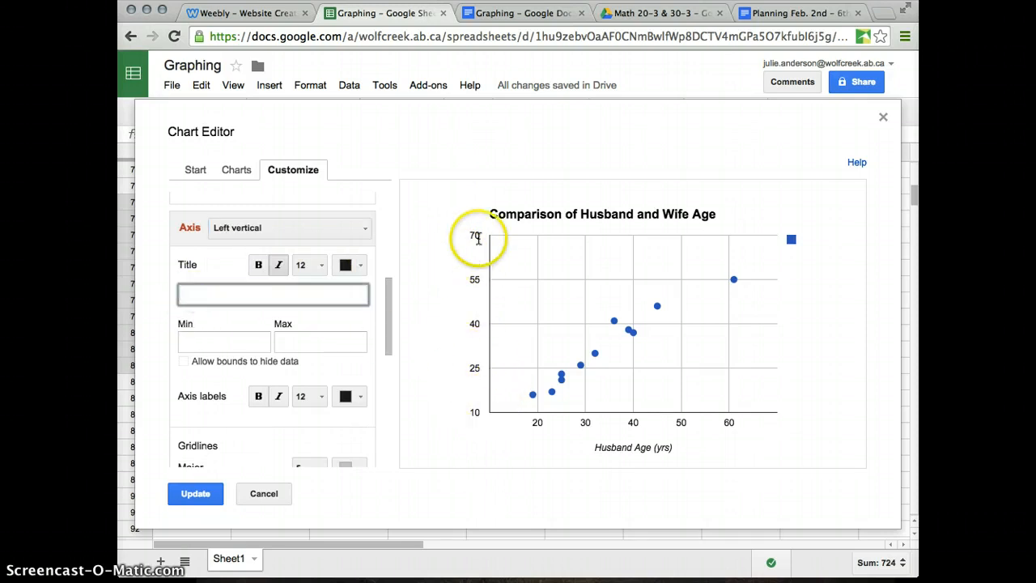
{"action": "left_click", "coordinate": [215, 301]}
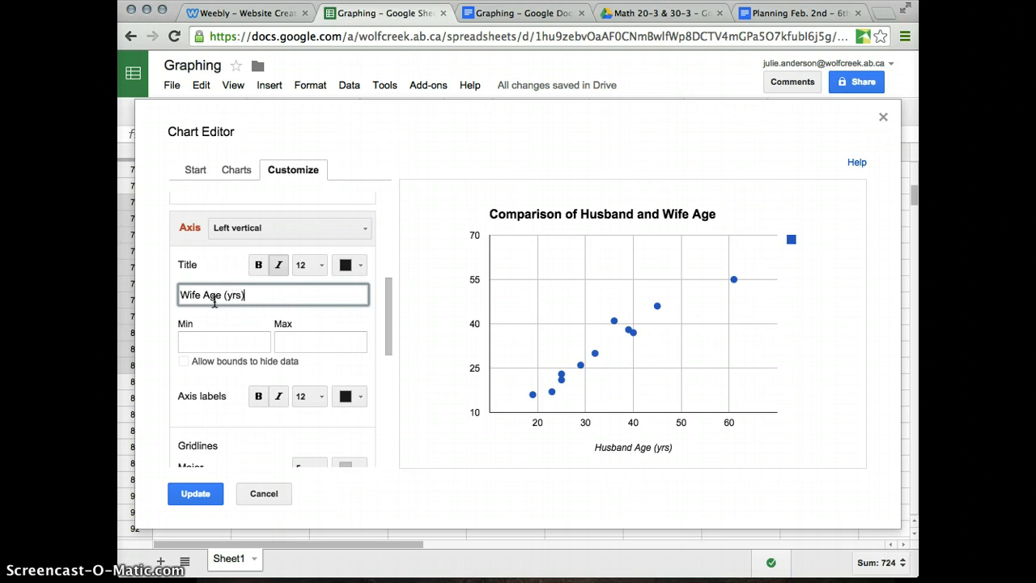
Set the left vertical axis maximum to 60
{"action": "left_click", "coordinate": [203, 343]}
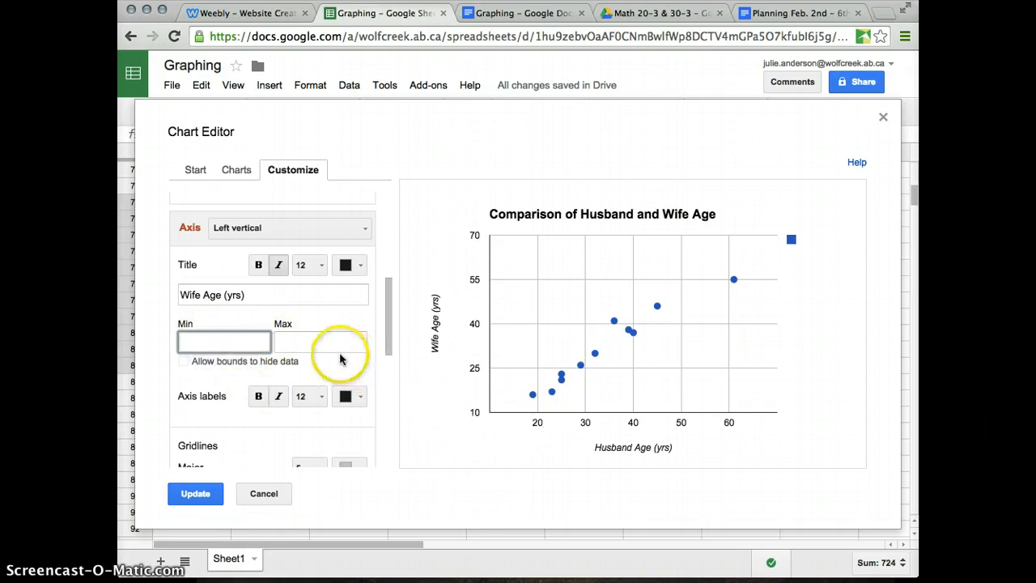
{"action": "left_click", "coordinate": [321, 336]}
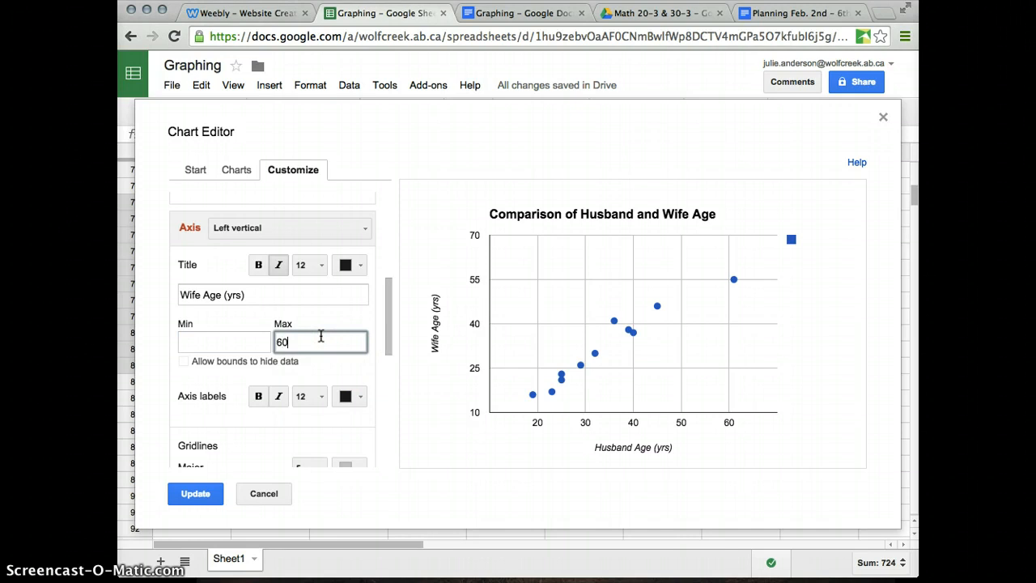
{"action": "left_click", "coordinate": [319, 369]}
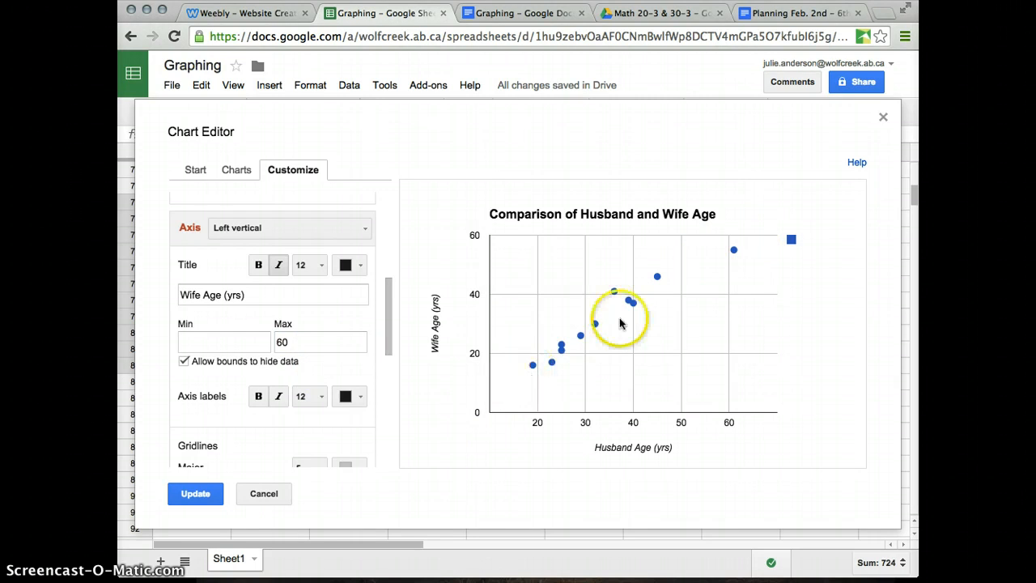
Set the left vertical axis's major gridline count to 10
{"action": "scroll", "coordinate": [361, 397], "scroll_direction": "down", "scroll_amount": 1}
{"action": "scroll", "coordinate": [362, 394], "scroll_direction": "down", "scroll_amount": 3}
{"action": "left_click", "coordinate": [348, 393]}
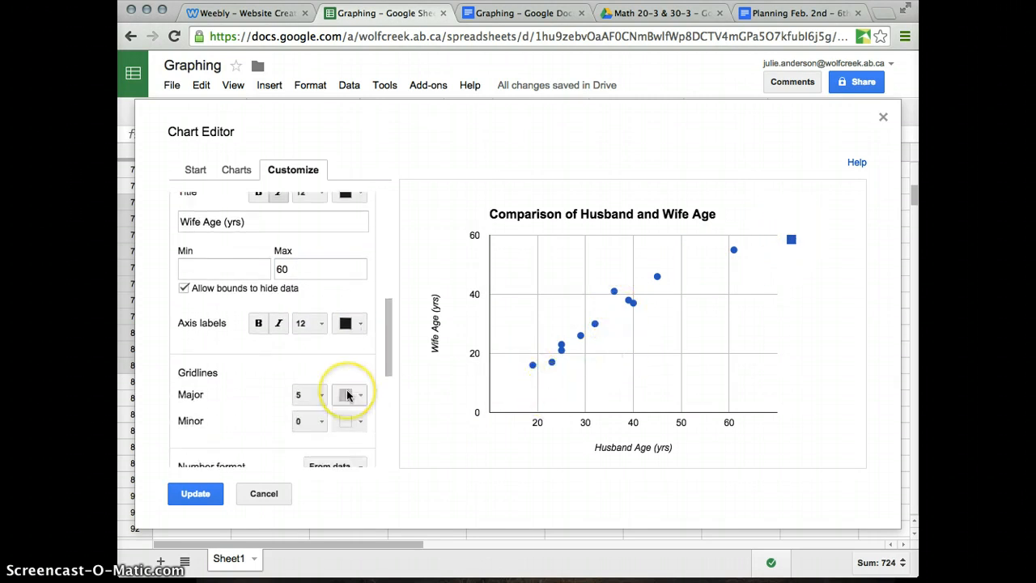
{"action": "scroll", "coordinate": [347, 392], "scroll_direction": "up", "scroll_amount": 2}
{"action": "scroll", "coordinate": [347, 393], "scroll_direction": "down", "scroll_amount": 1}
{"action": "scroll", "coordinate": [344, 394], "scroll_direction": "down", "scroll_amount": 2}
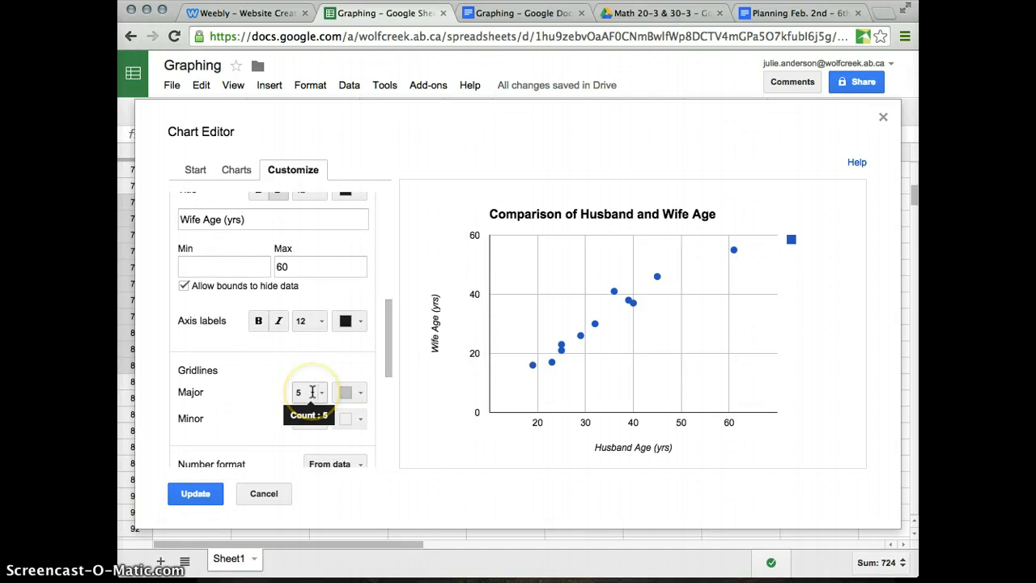
{"action": "left_click", "coordinate": [312, 392]}
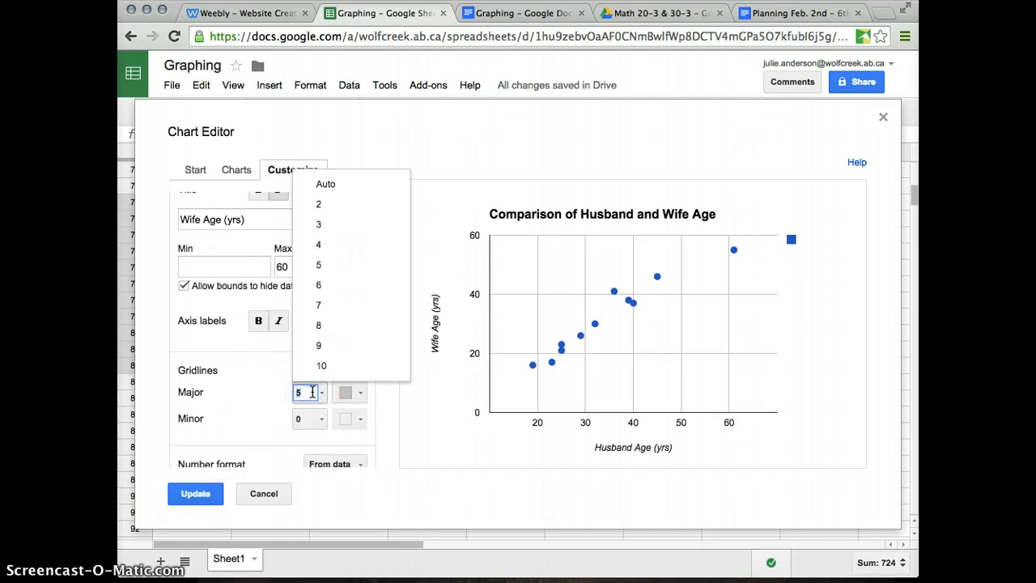
{"action": "left_click", "coordinate": [319, 367]}
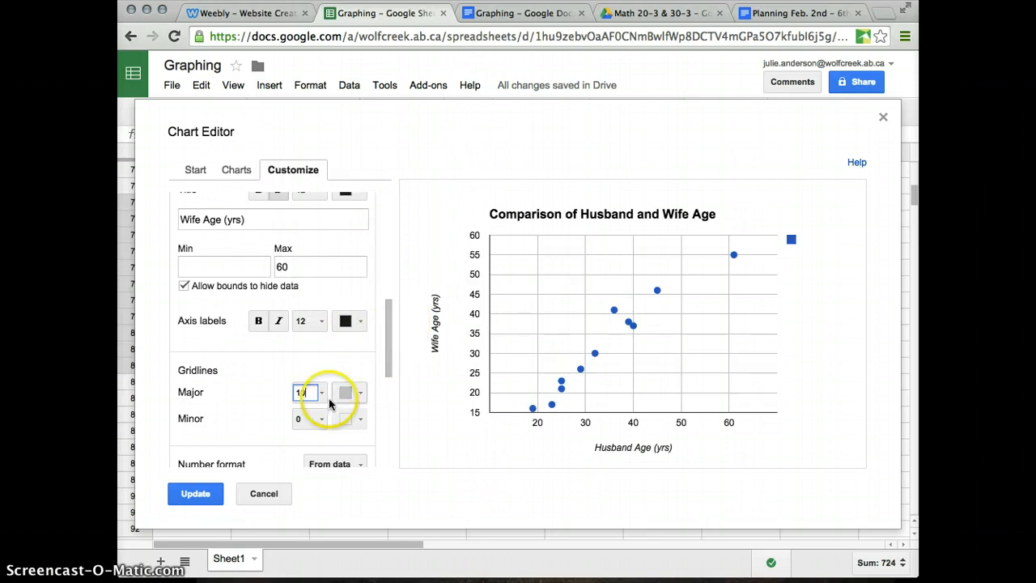
{"action": "left_click", "coordinate": [322, 391]}
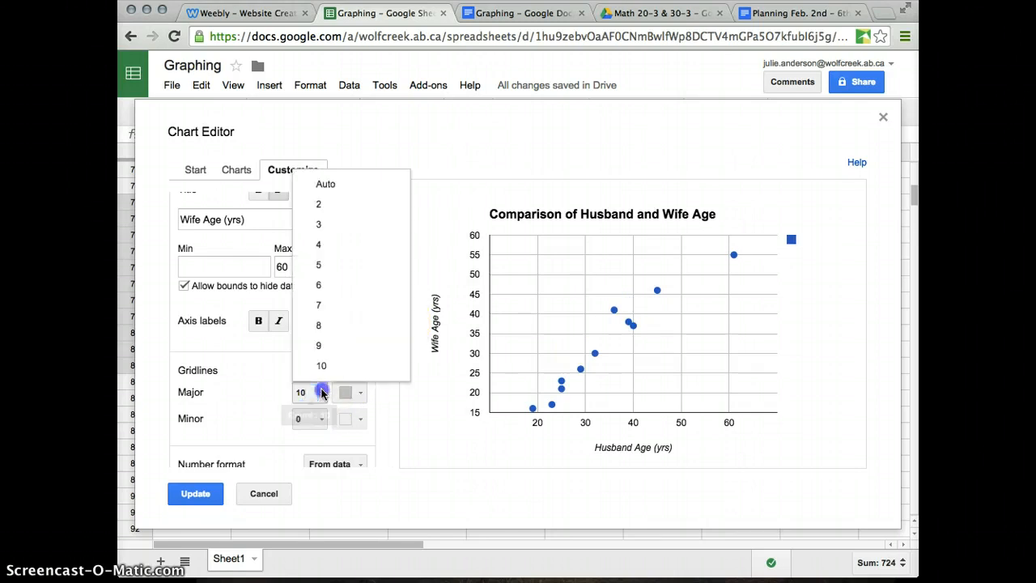
{"action": "left_click", "coordinate": [329, 366]}
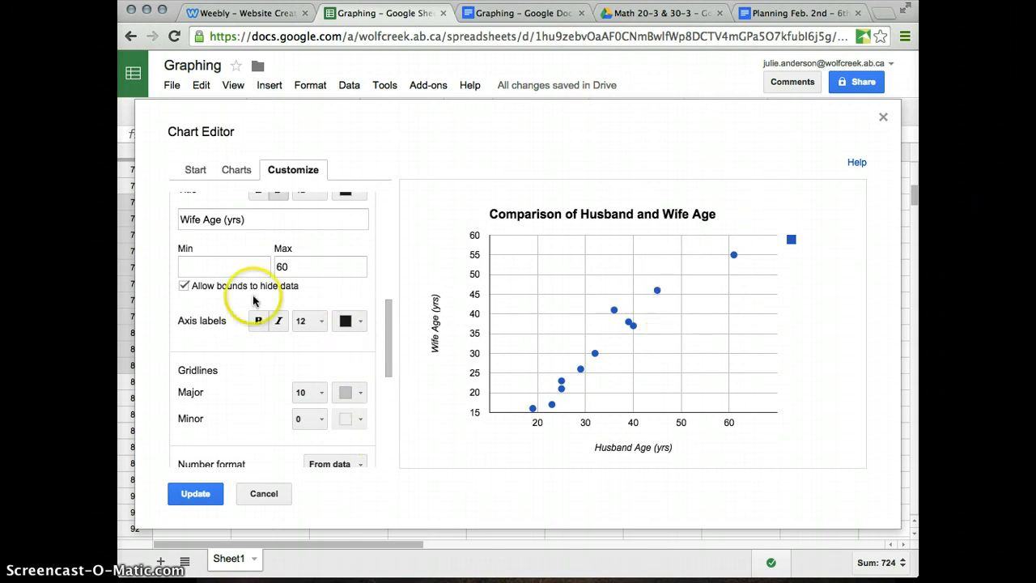
Switch to the horizontal axis settings and set its major gridline count to 10
{"action": "scroll", "coordinate": [250, 328], "scroll_direction": "up", "scroll_amount": 3}
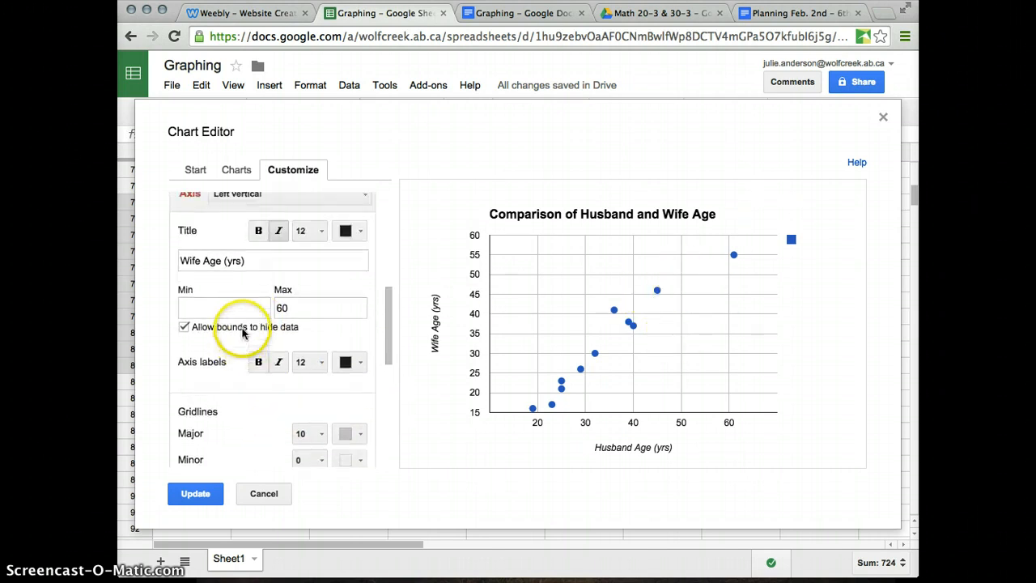
{"action": "left_click", "coordinate": [243, 223]}
{"action": "left_click", "coordinate": [240, 250]}
{"action": "scroll", "coordinate": [261, 356], "scroll_direction": "down", "scroll_amount": 3}
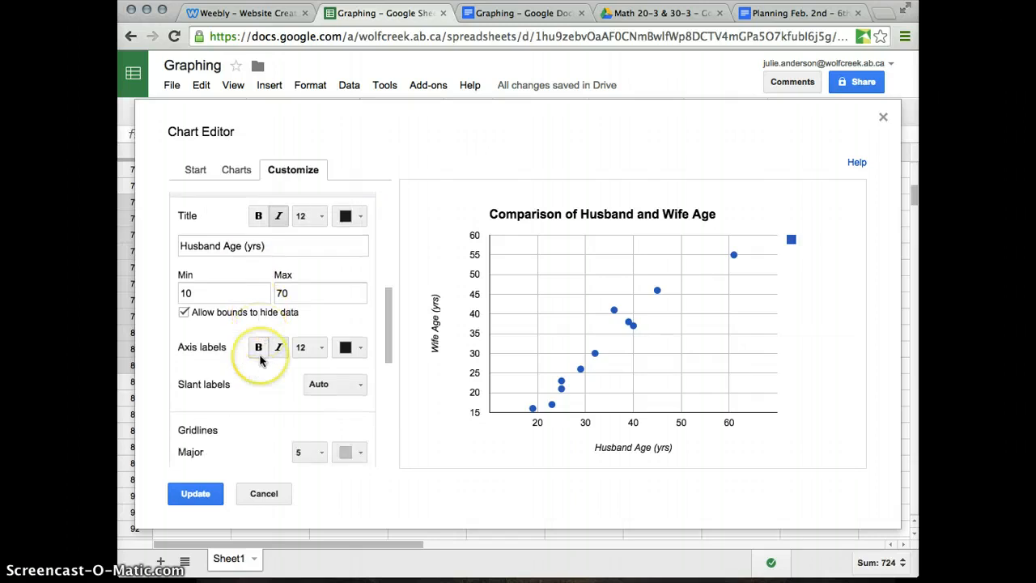
{"action": "left_click", "coordinate": [307, 390]}
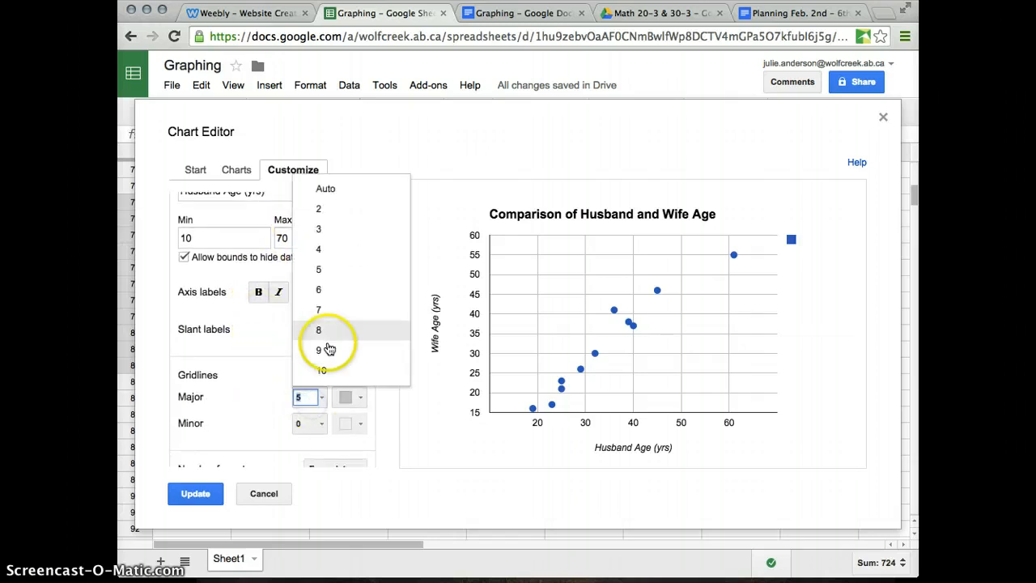
{"action": "left_click", "coordinate": [323, 369]}
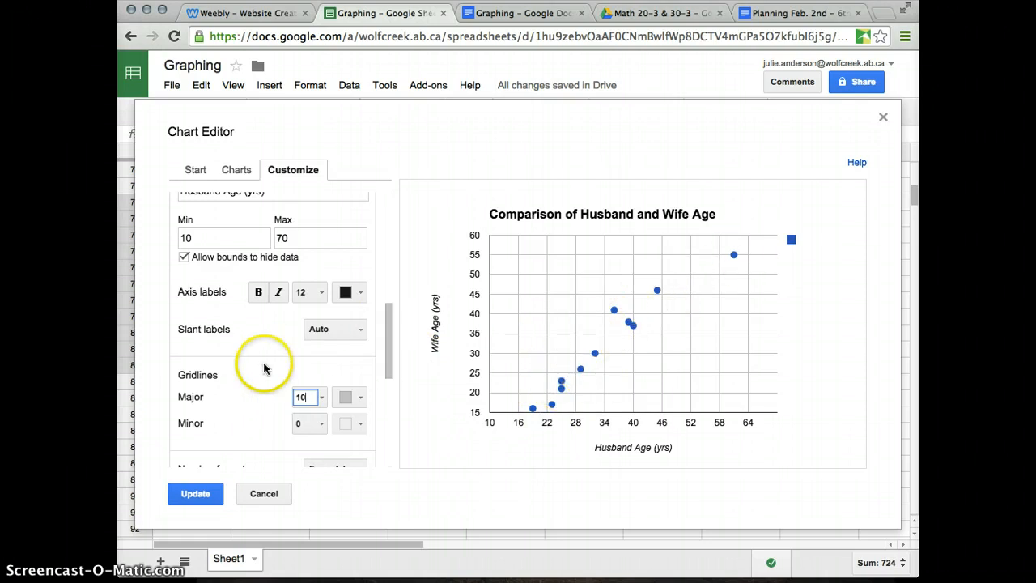
Return to the left vertical axis settings and set its minimum to 10
{"action": "scroll", "coordinate": [261, 364], "scroll_direction": "up", "scroll_amount": 3}
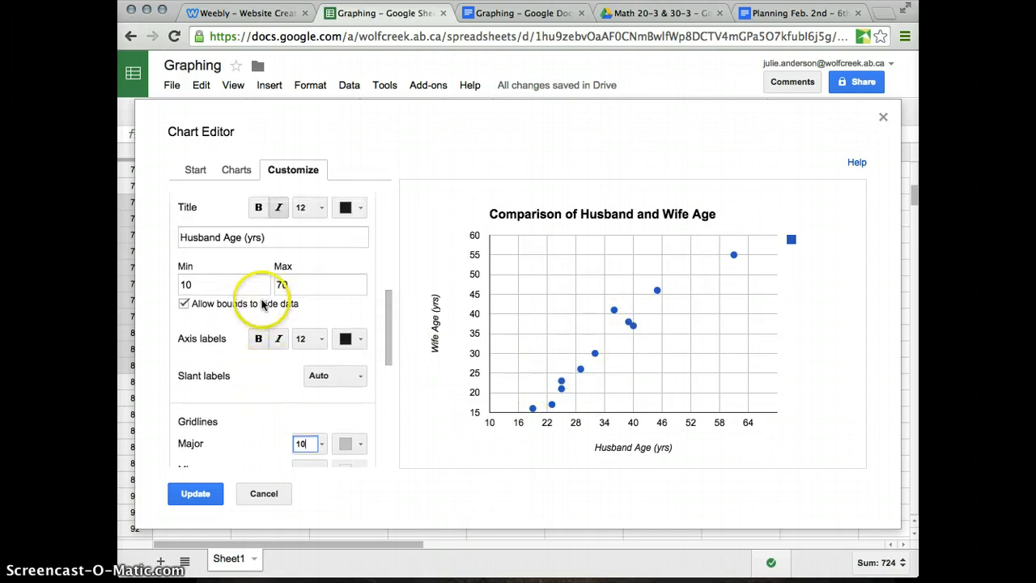
{"action": "scroll", "coordinate": [266, 235], "scroll_direction": "up", "scroll_amount": 4}
{"action": "left_click", "coordinate": [265, 240]}
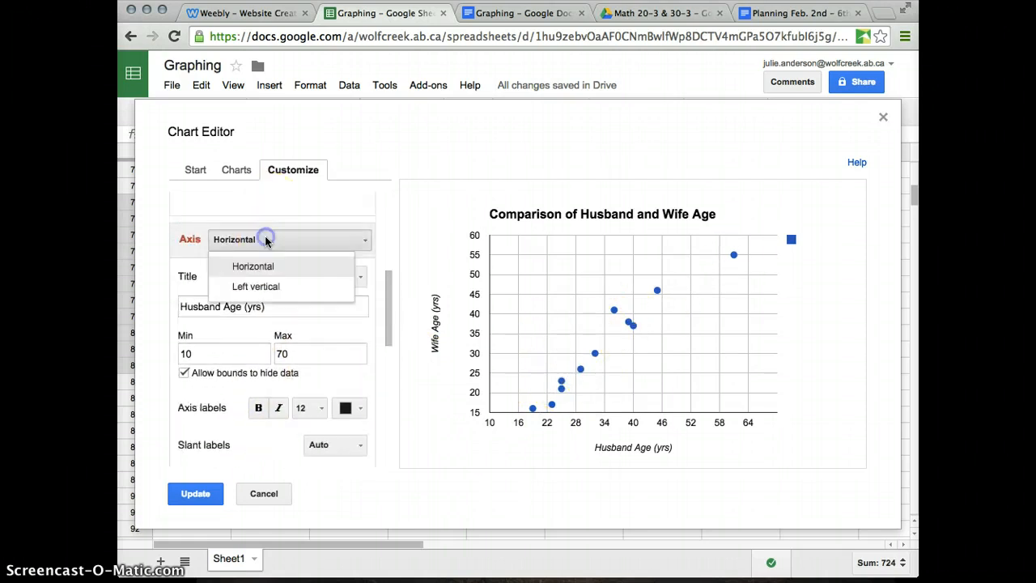
{"action": "left_click", "coordinate": [255, 286]}
{"action": "scroll", "coordinate": [283, 360], "scroll_direction": "down", "scroll_amount": 5}
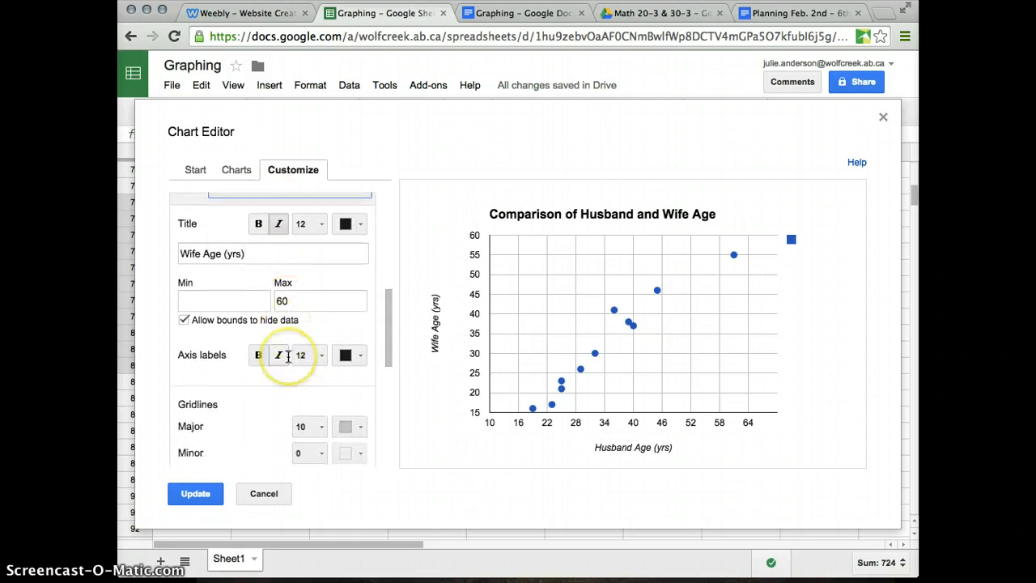
{"action": "left_click", "coordinate": [240, 290]}
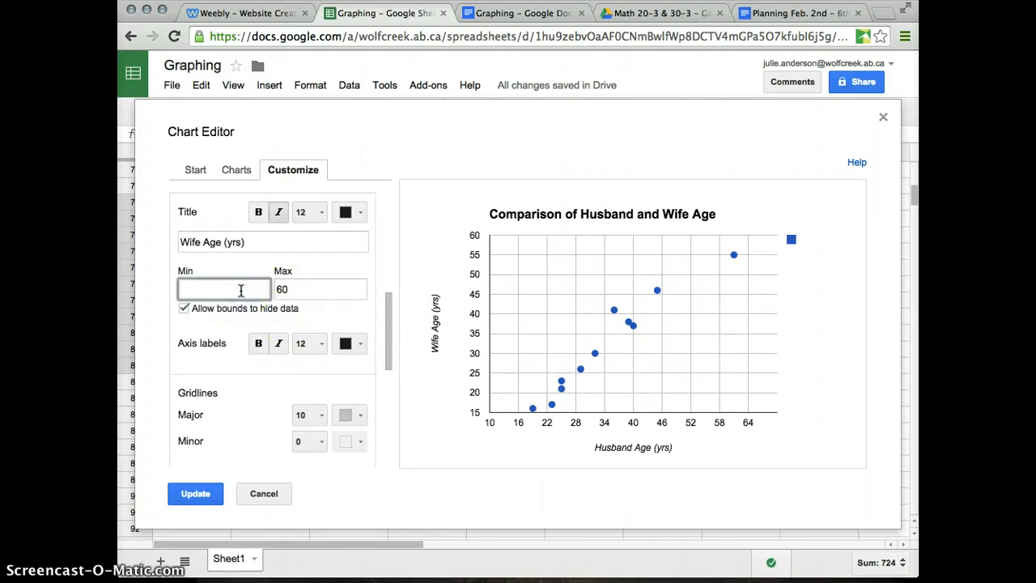
{"action": "type", "text": "10"}
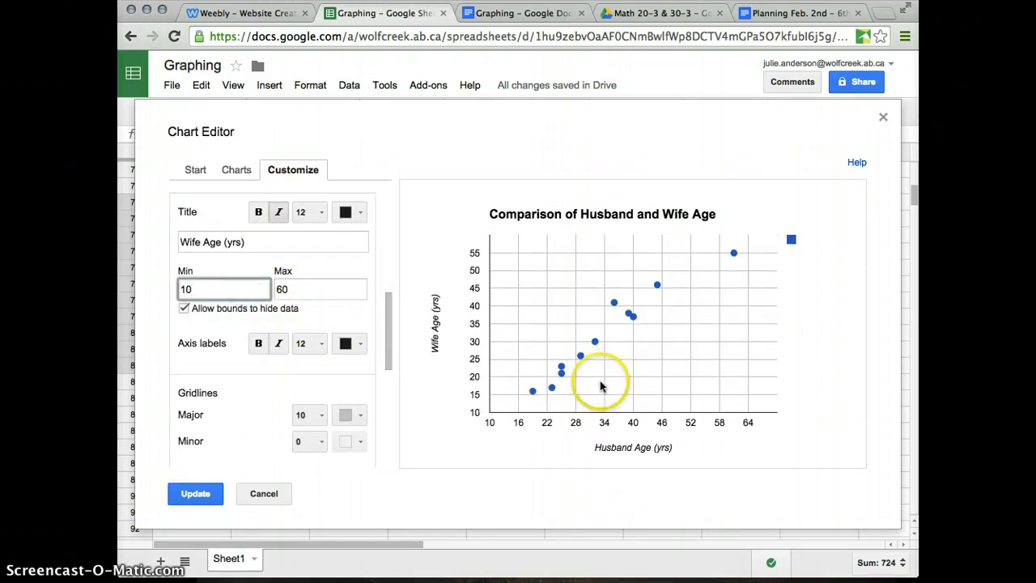
{"action": "left_click", "coordinate": [274, 390]}
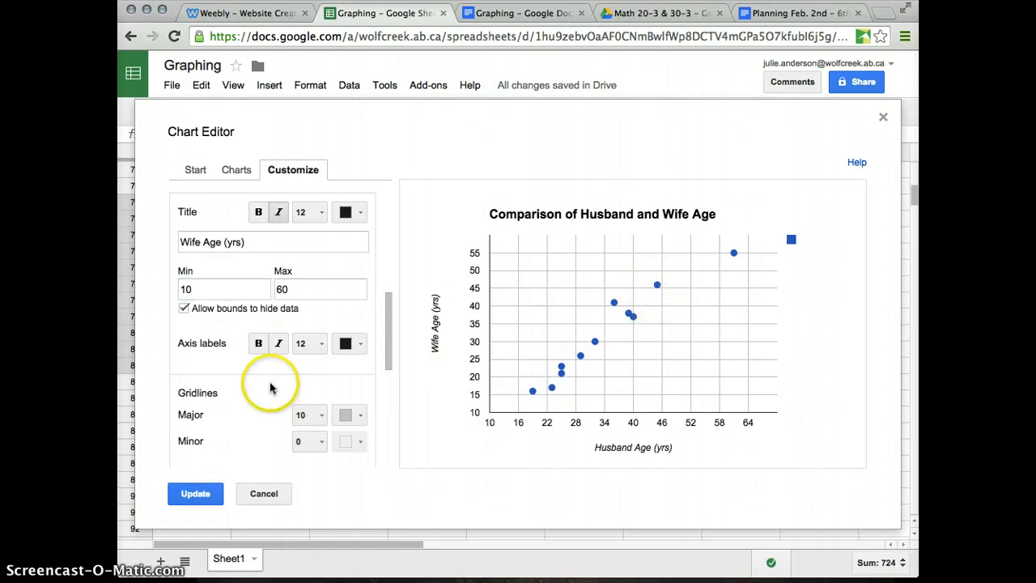
Remove the scatter chart's legend by setting its position to None
{"action": "mouse_move", "coordinate": [531, 396]}
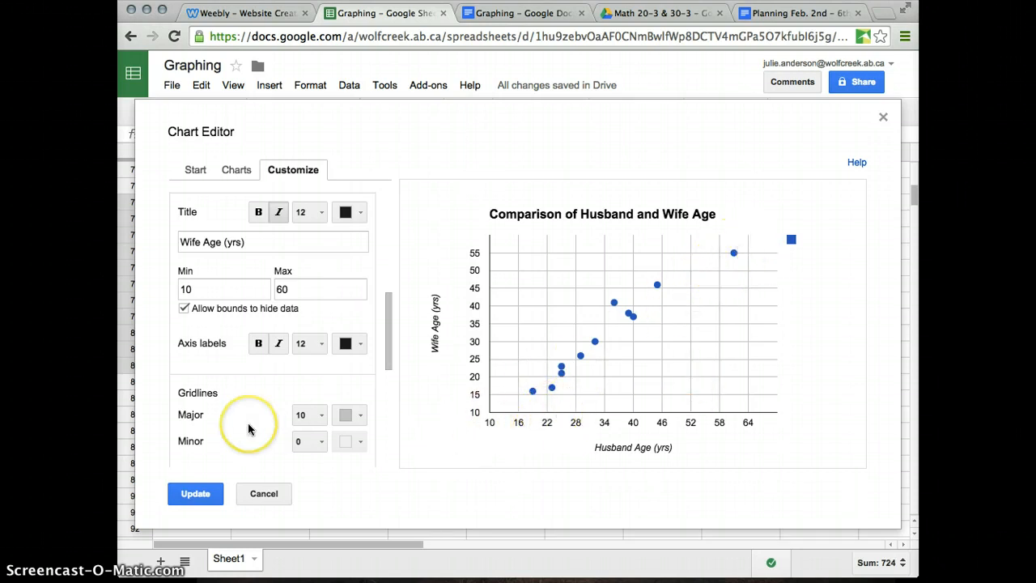
{"action": "scroll", "coordinate": [248, 429], "scroll_direction": "down", "scroll_amount": 1}
{"action": "scroll", "coordinate": [248, 429], "scroll_direction": "up", "scroll_amount": 2}
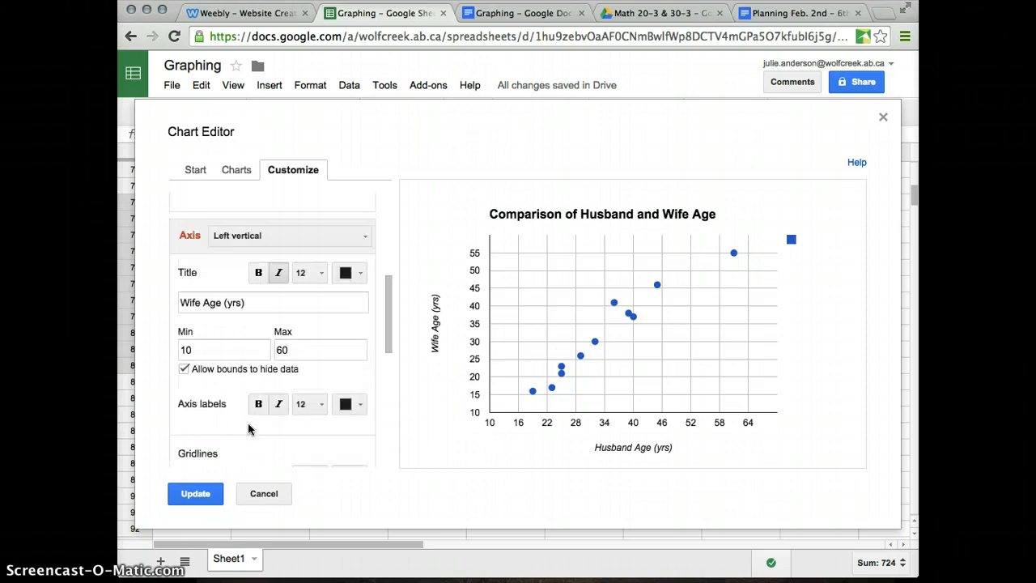
{"action": "scroll", "coordinate": [249, 428], "scroll_direction": "down", "scroll_amount": 4}
{"action": "scroll", "coordinate": [248, 429], "scroll_direction": "up", "scroll_amount": 10}
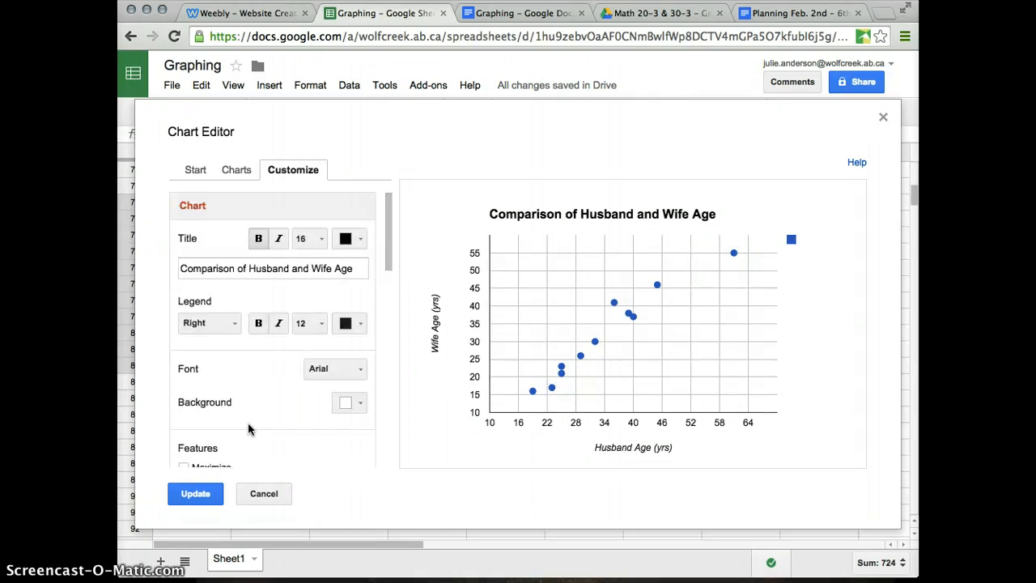
{"action": "left_click", "coordinate": [220, 323]}
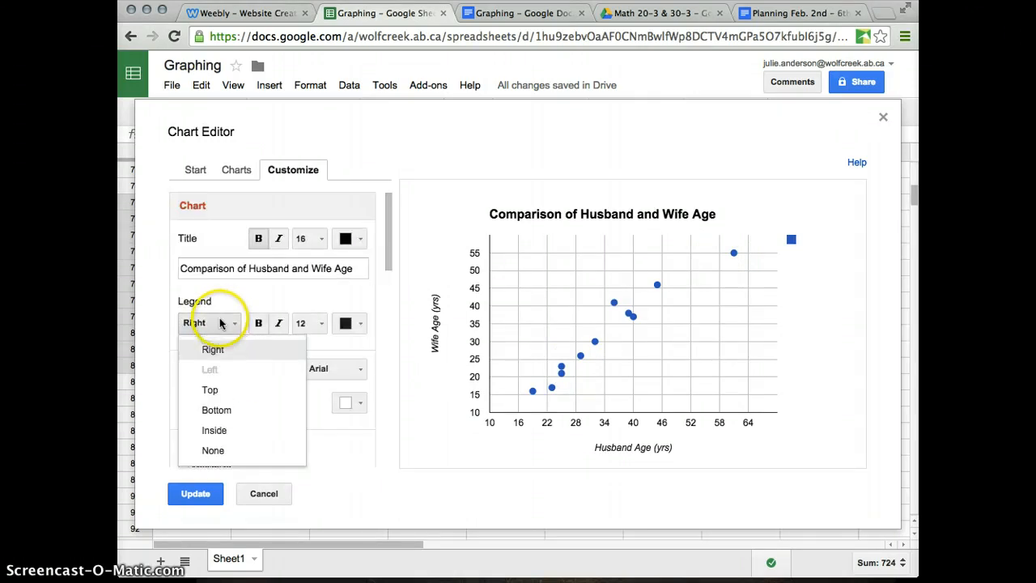
{"action": "left_click", "coordinate": [214, 449]}
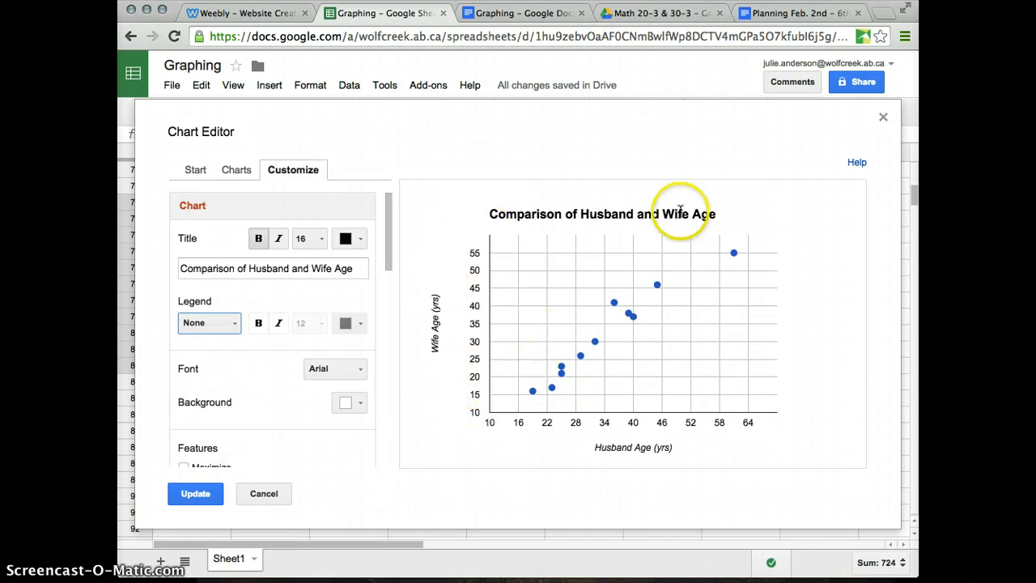
Review the remaining chart customization options, including the data series selection, color, point size and trendline
{"action": "scroll", "coordinate": [268, 412], "scroll_direction": "down", "scroll_amount": 5}
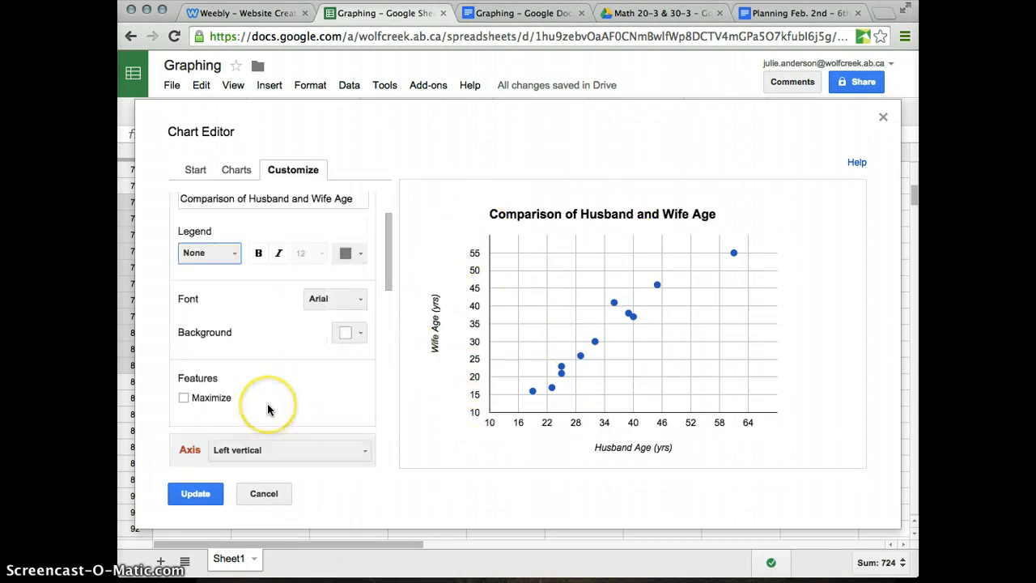
{"action": "scroll", "coordinate": [268, 411], "scroll_direction": "down", "scroll_amount": 8}
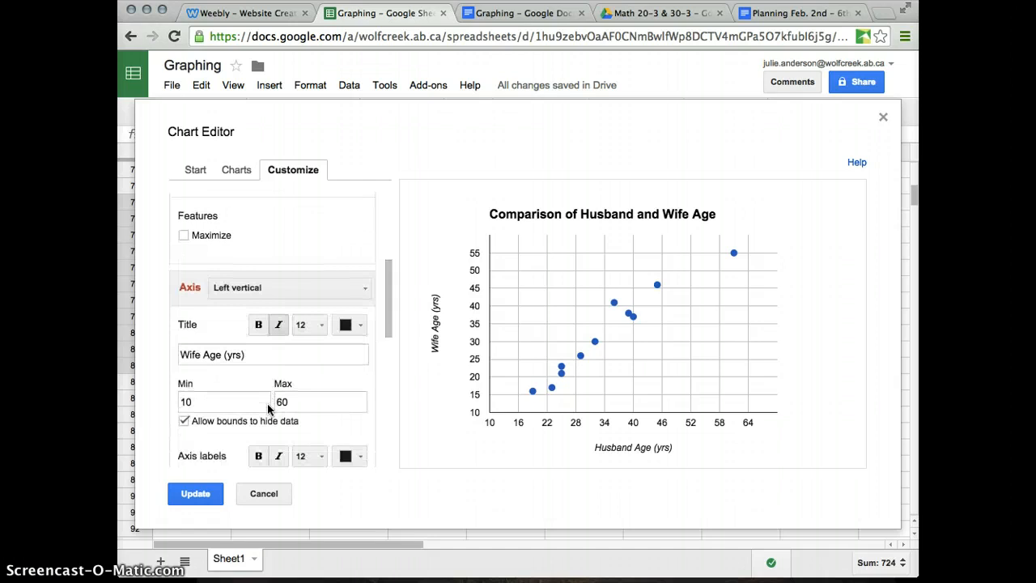
{"action": "scroll", "coordinate": [268, 410], "scroll_direction": "down", "scroll_amount": 5}
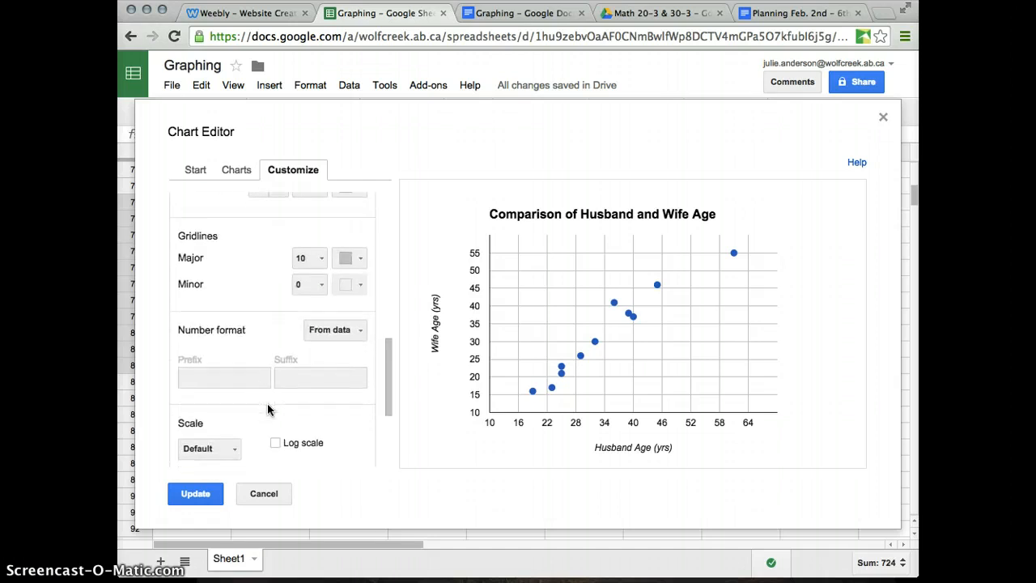
{"action": "scroll", "coordinate": [267, 409], "scroll_direction": "down", "scroll_amount": 1}
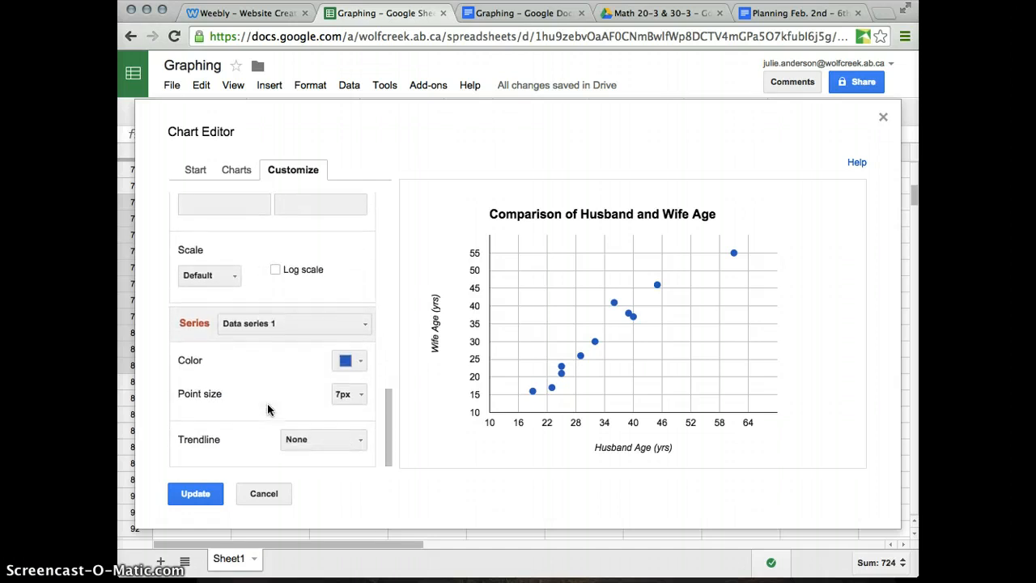
{"action": "left_click", "coordinate": [270, 386]}
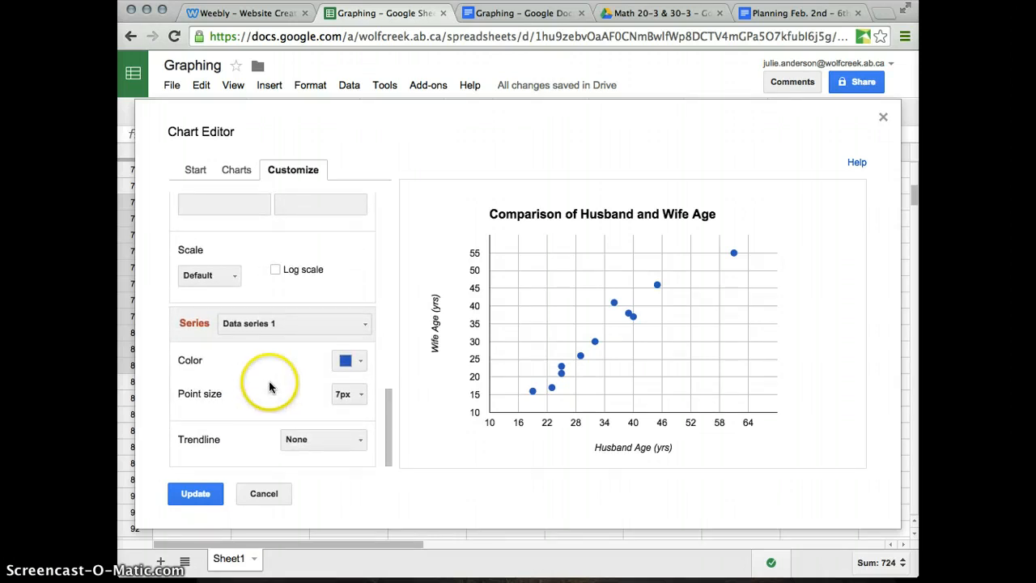
{"action": "left_click", "coordinate": [255, 327]}
{"action": "left_click", "coordinate": [255, 327]}
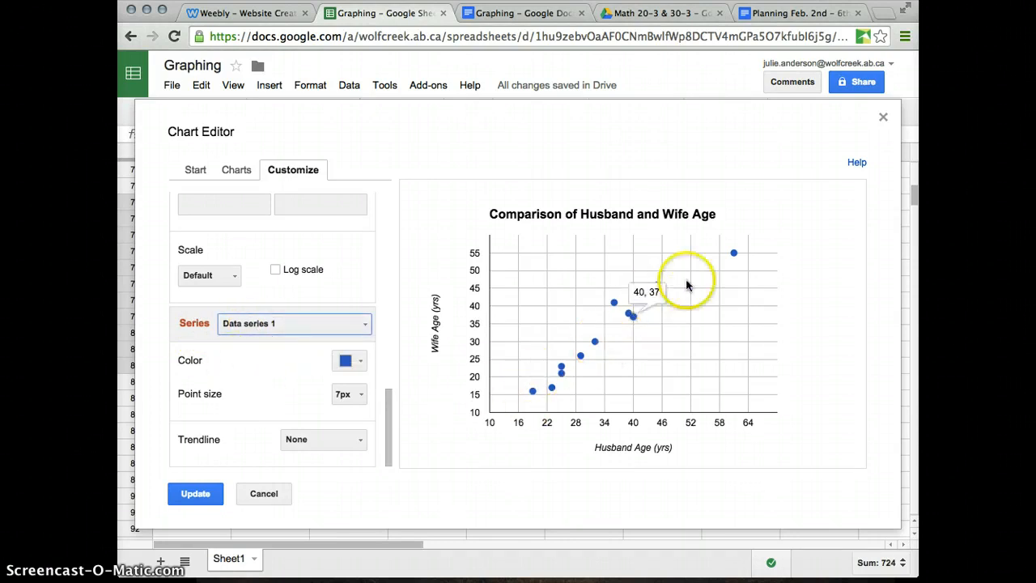
Change the color of Data series 1 to purple and add a linear trendline to its points
{"action": "left_click", "coordinate": [360, 363]}
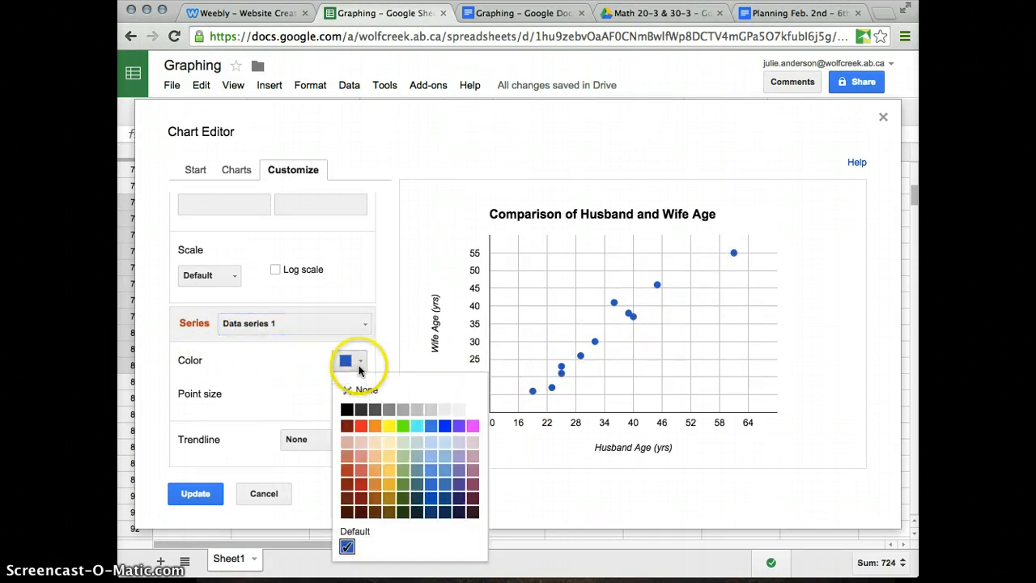
{"action": "left_click", "coordinate": [459, 426]}
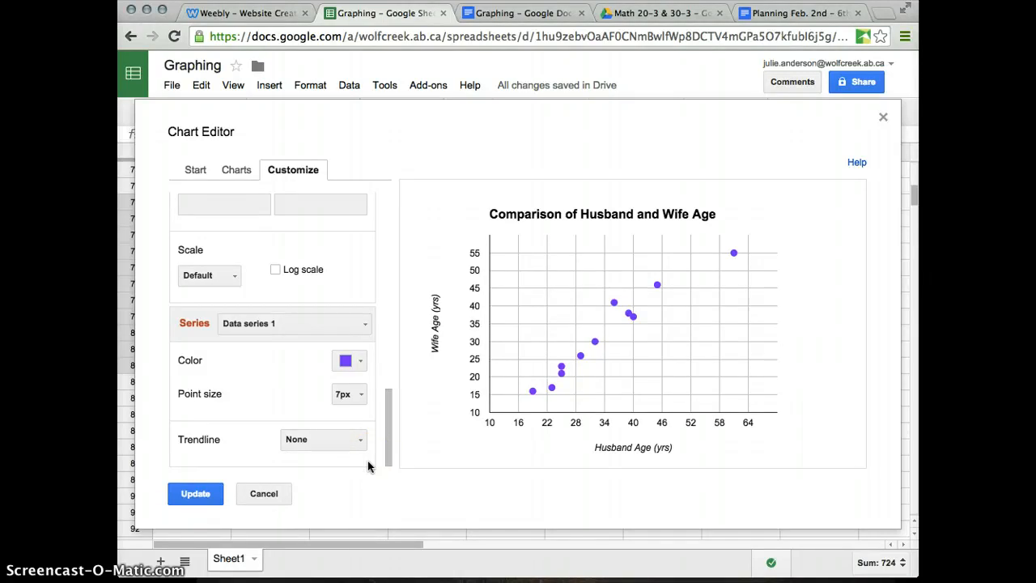
{"action": "left_click", "coordinate": [336, 440]}
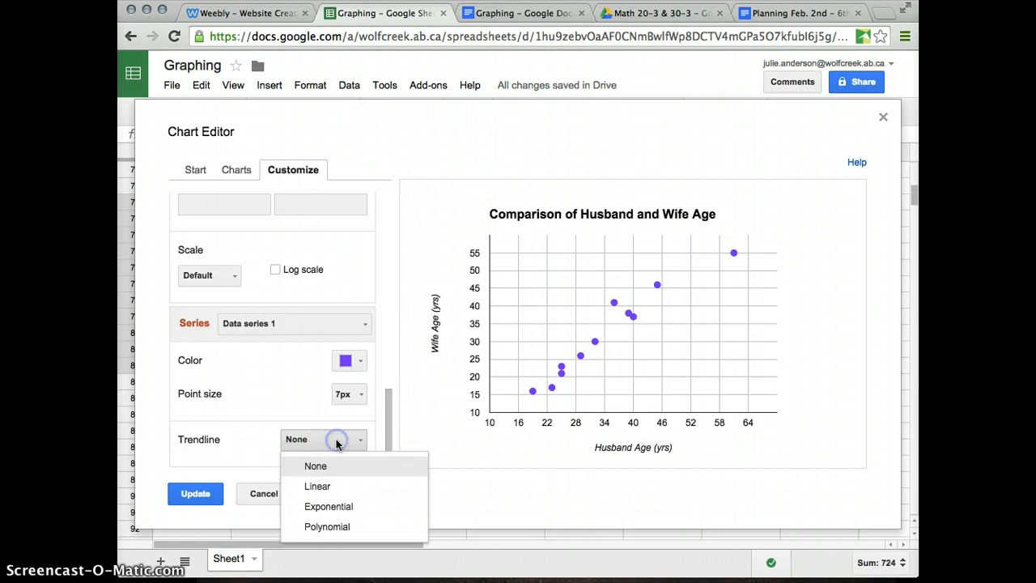
{"action": "left_click", "coordinate": [335, 487]}
{"action": "mouse_move", "coordinate": [504, 408]}
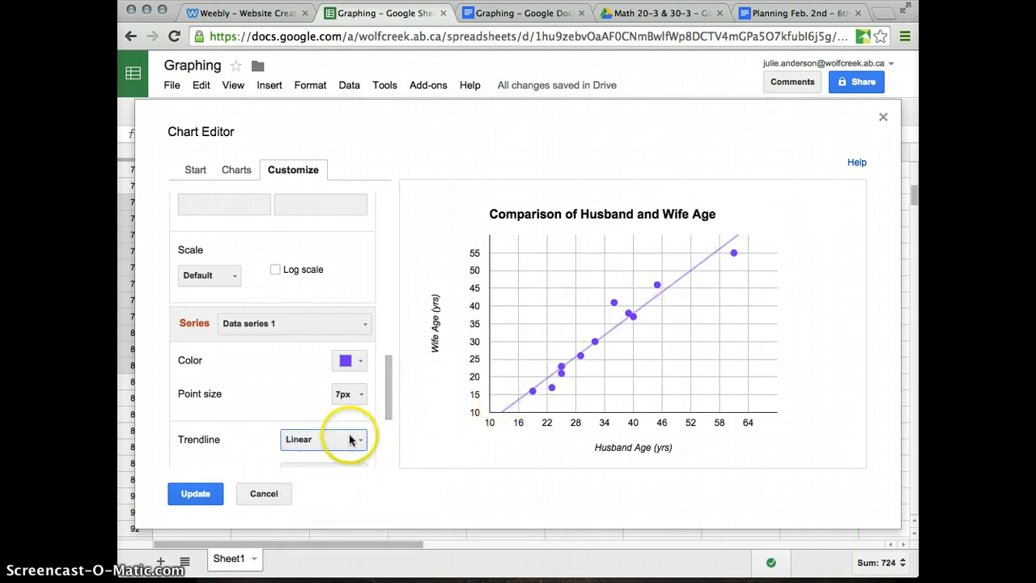
Set the linear trendline's color to bright blue
{"action": "scroll", "coordinate": [348, 438], "scroll_direction": "down", "scroll_amount": 1}
{"action": "scroll", "coordinate": [235, 427], "scroll_direction": "down", "scroll_amount": 2}
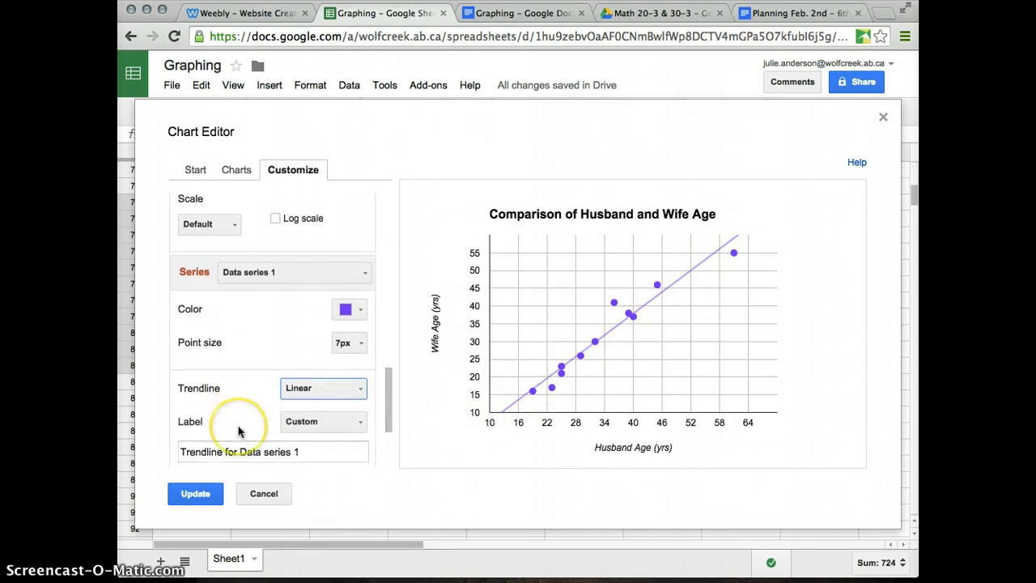
{"action": "scroll", "coordinate": [238, 431], "scroll_direction": "down", "scroll_amount": 2}
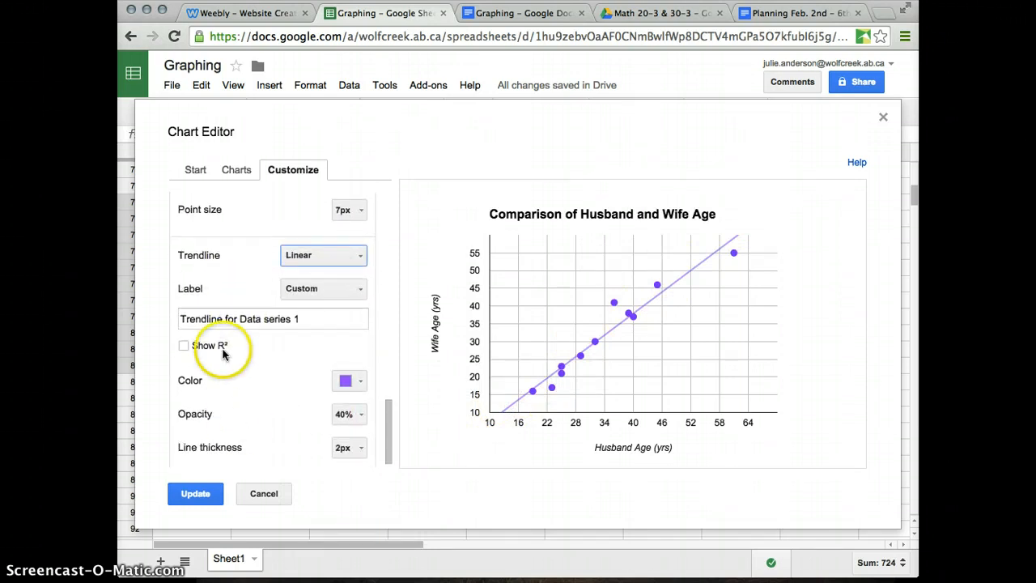
{"action": "left_click", "coordinate": [348, 382]}
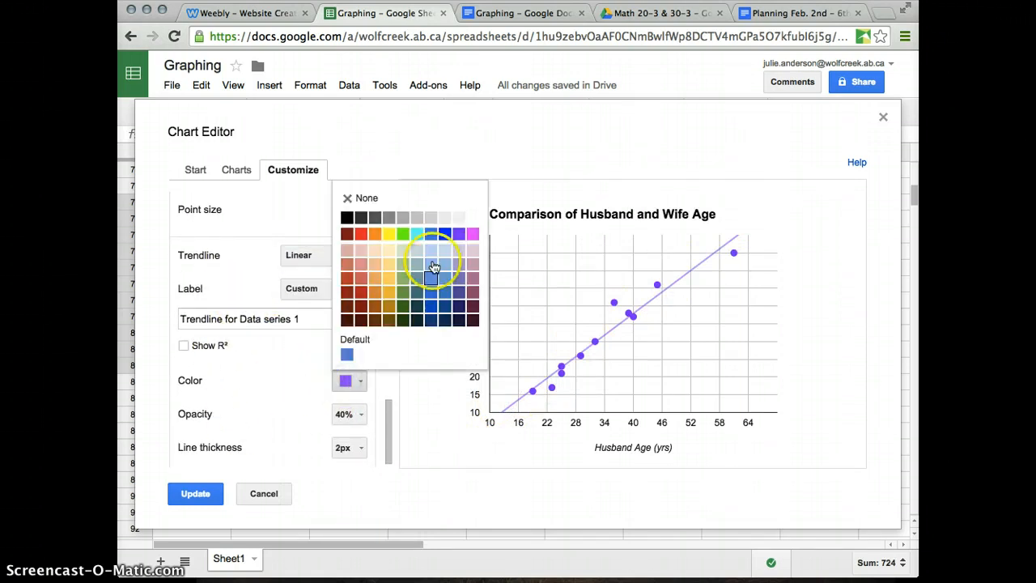
{"action": "left_click", "coordinate": [444, 234]}
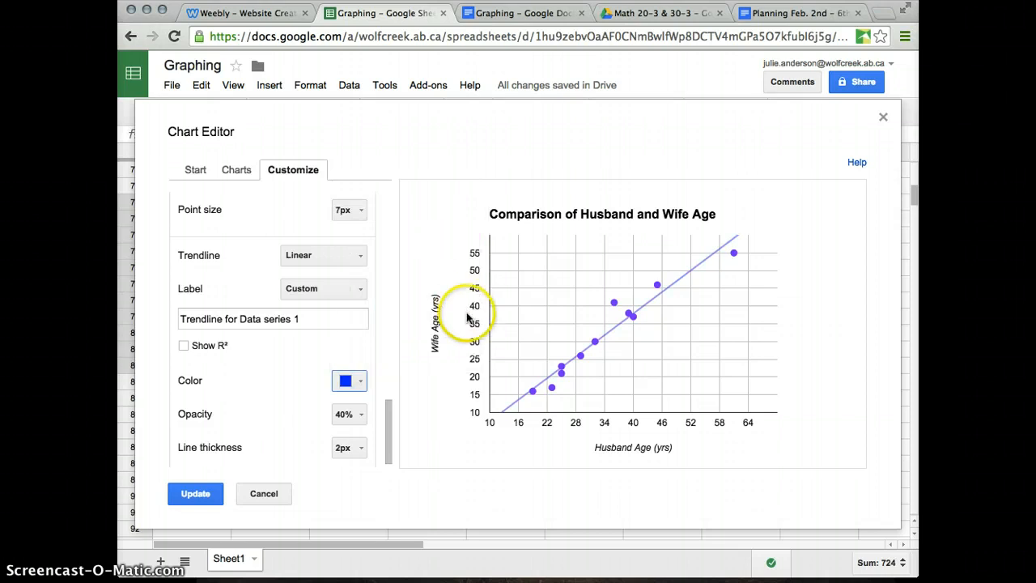
{"action": "mouse_move", "coordinate": [706, 269]}
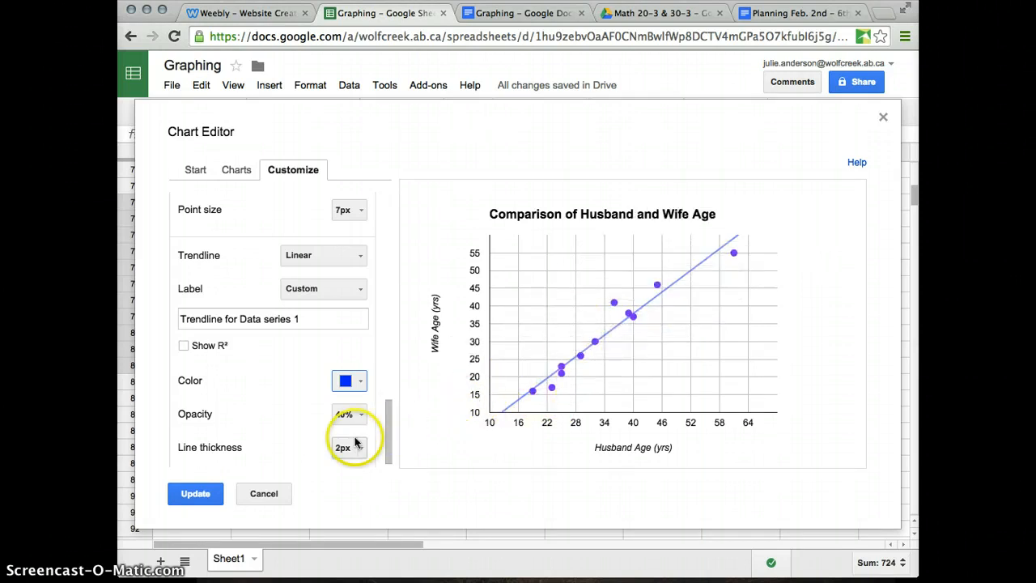
Shorten the trendline's custom label to "Trendline for Data series" and apply the customizations to the chart in the sheet
{"action": "scroll", "coordinate": [352, 441], "scroll_direction": "down", "scroll_amount": 1}
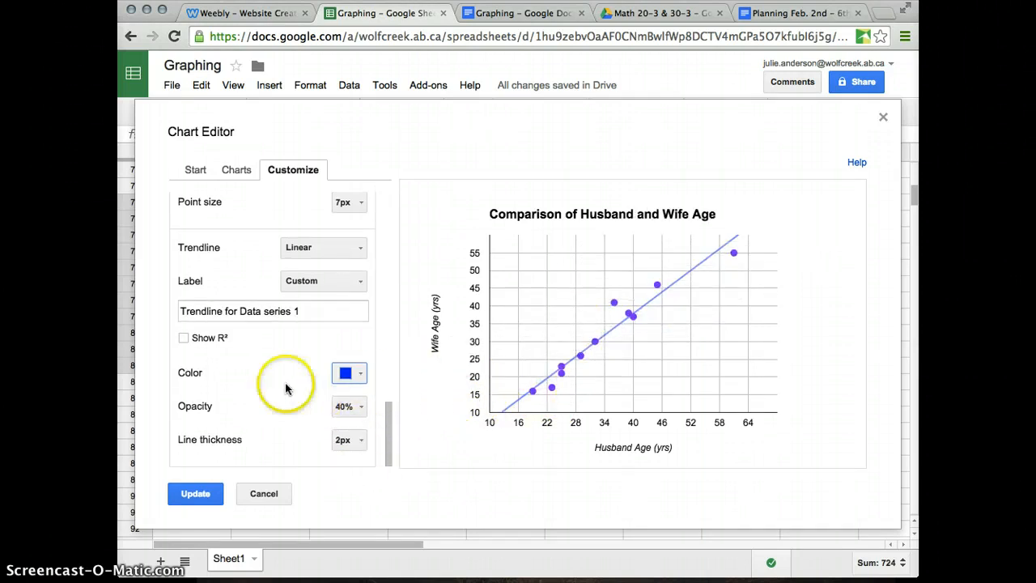
{"action": "left_click", "coordinate": [315, 249]}
{"action": "left_click", "coordinate": [318, 293]}
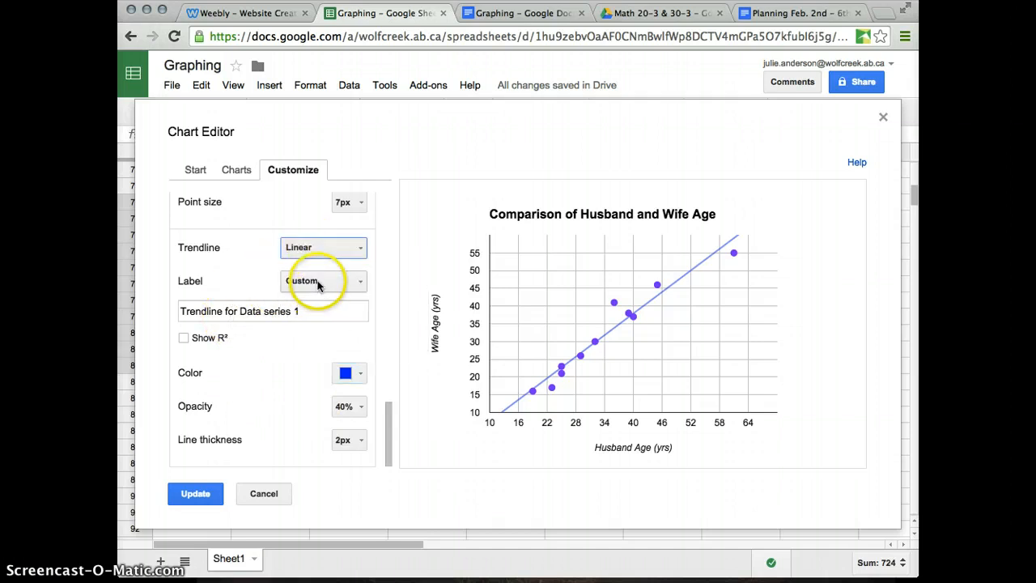
{"action": "left_click", "coordinate": [318, 283]}
{"action": "left_click", "coordinate": [318, 283]}
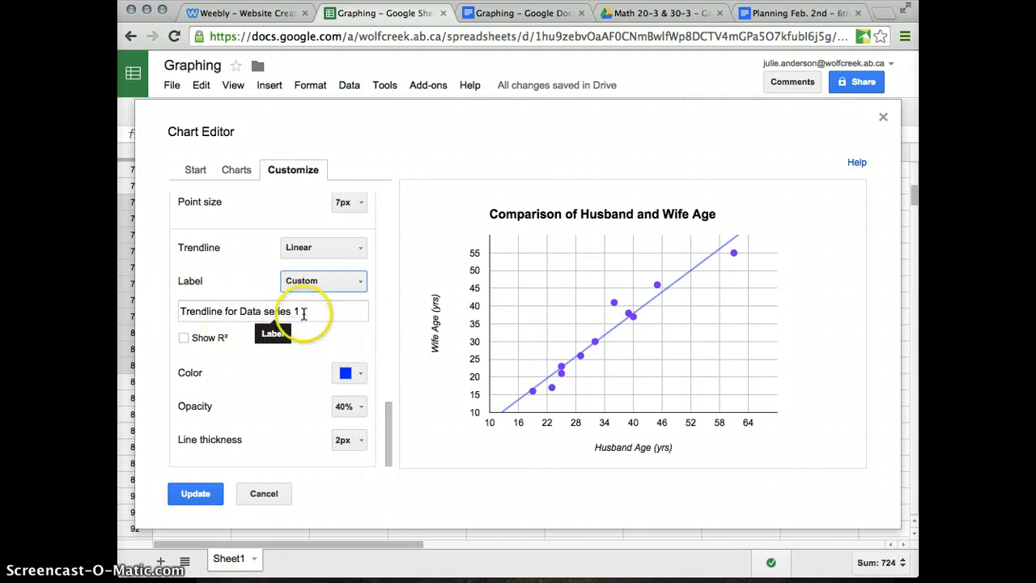
{"action": "left_click_drag", "start_coordinate": [304, 314], "coordinate": [253, 314]}
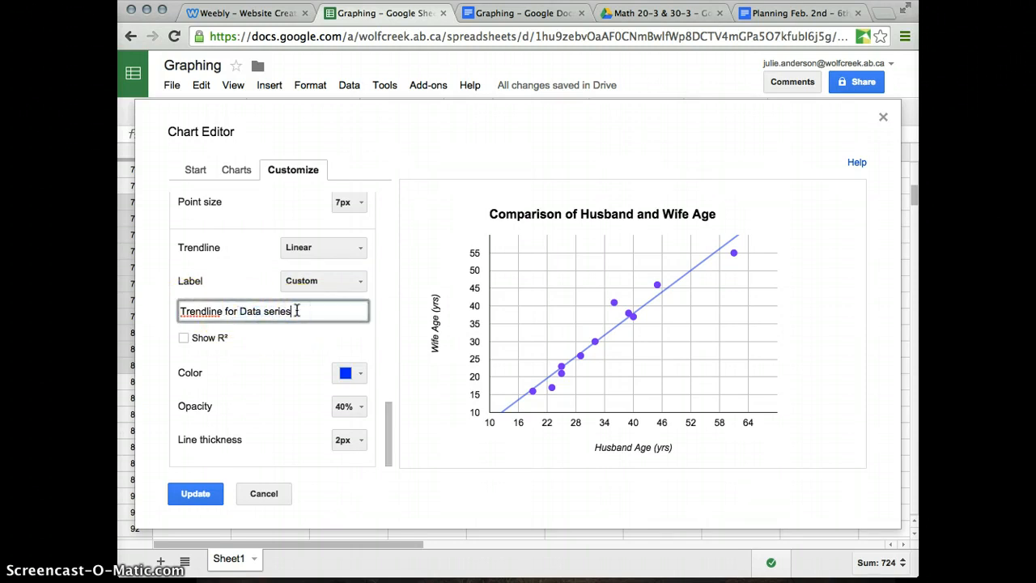
{"action": "left_click", "coordinate": [194, 493]}
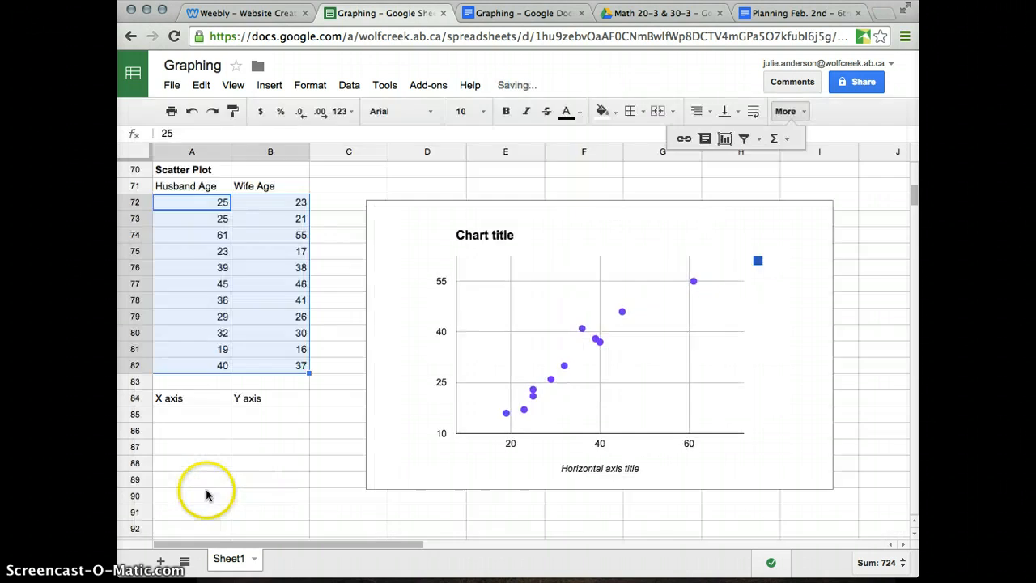